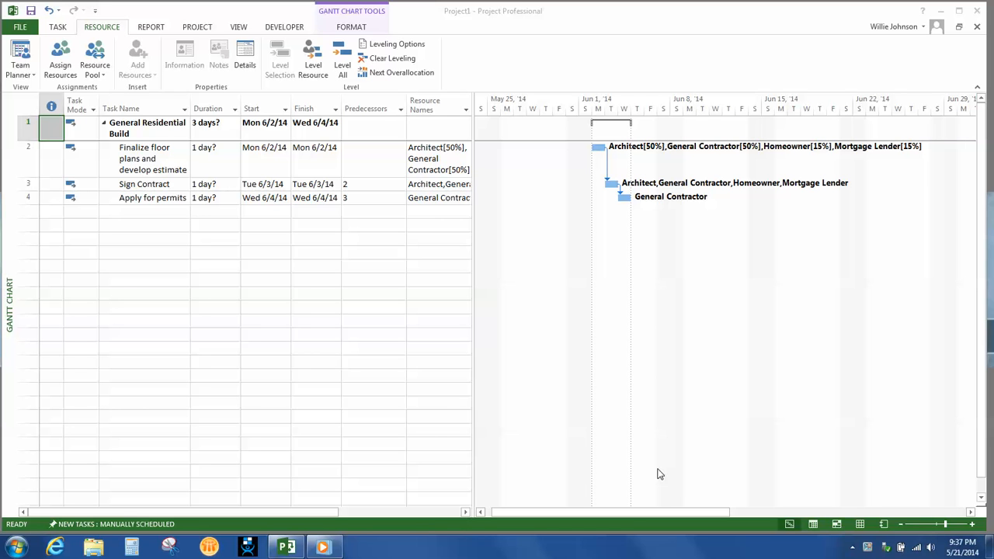
# Step: Add a task named "Secure foundation permit" below Apply for permits
pyautogui.click(159, 211)
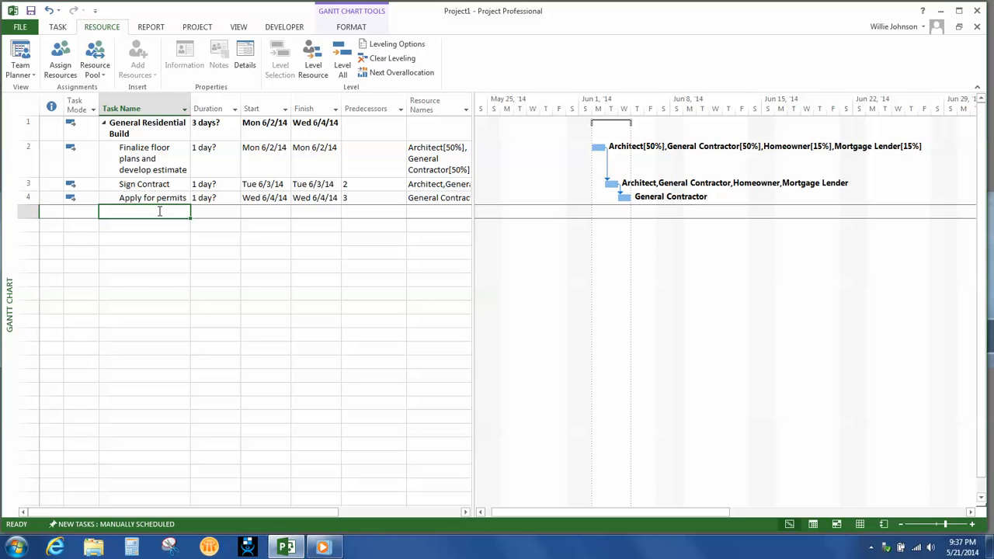
pyautogui.write('S')
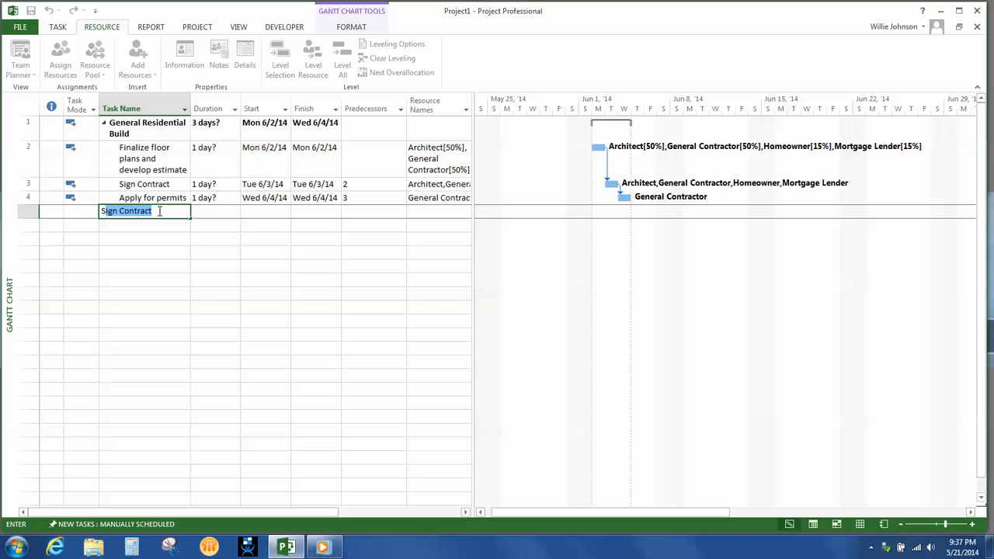
pyautogui.write('ecure ')
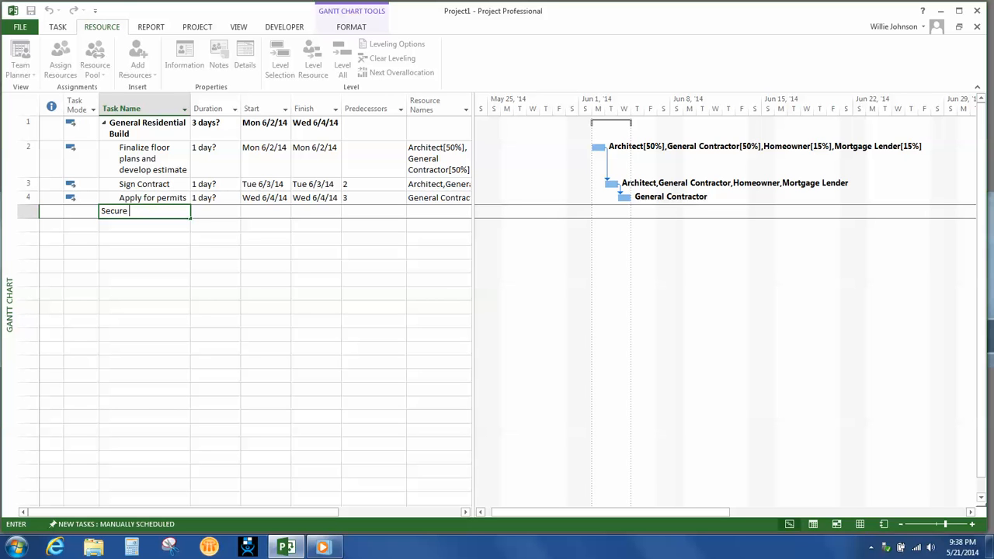
pyautogui.write('foundation permit')
pyautogui.press('Return')
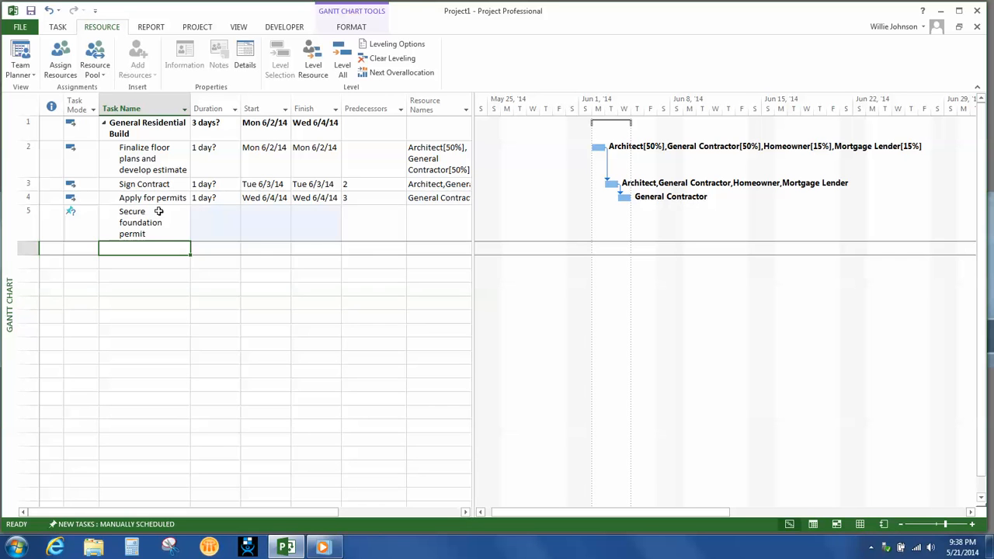
# Step: Add two more tasks below the foundation permit: "Secure framing permit" and "Secure electrical permit"
pyautogui.write('Se')
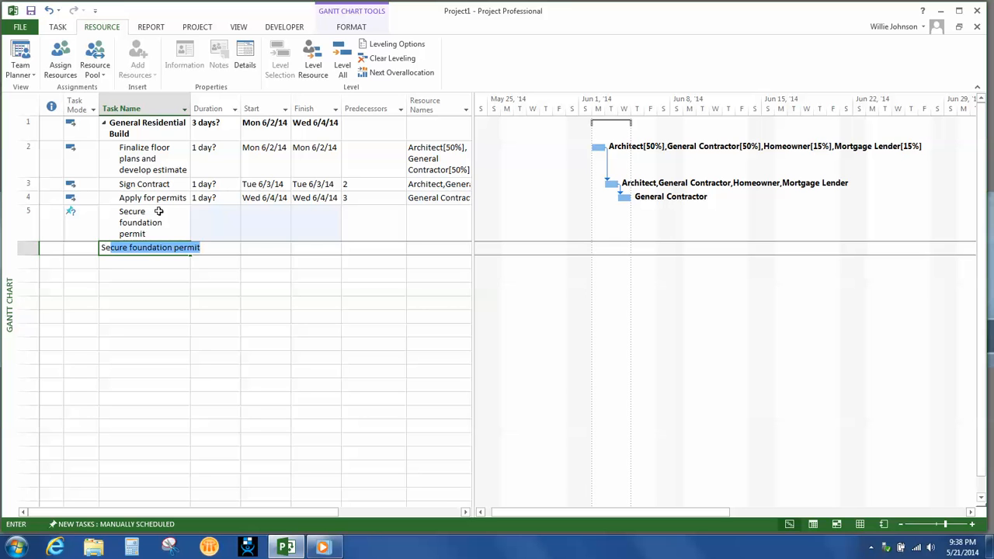
pyautogui.write('cure fram')
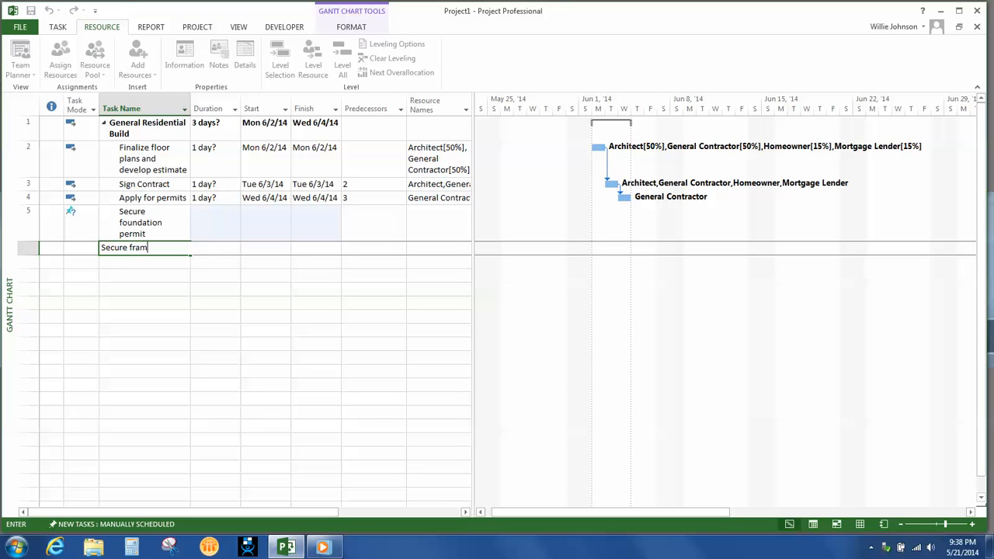
pyautogui.write('ing permit')
pyautogui.press('Return')
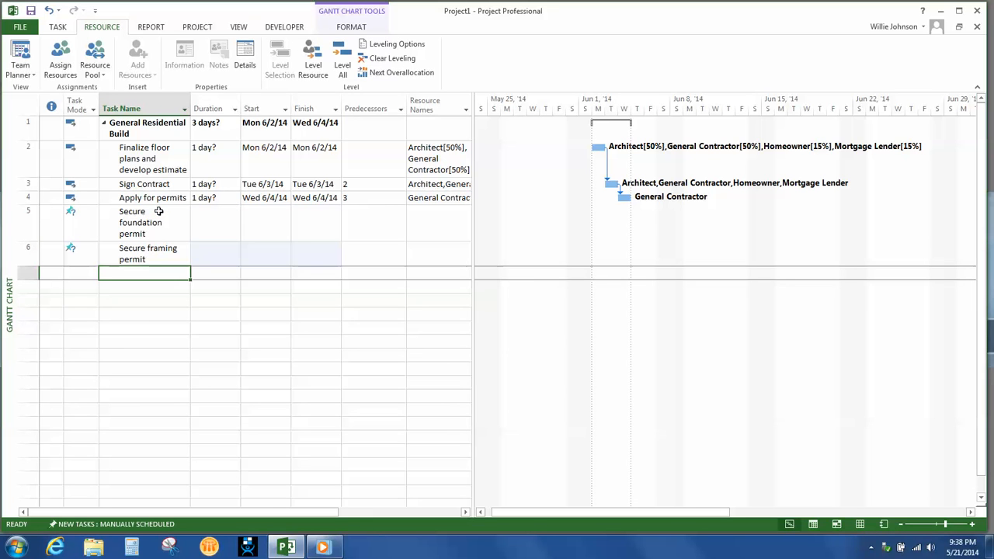
pyautogui.write('Secure ')
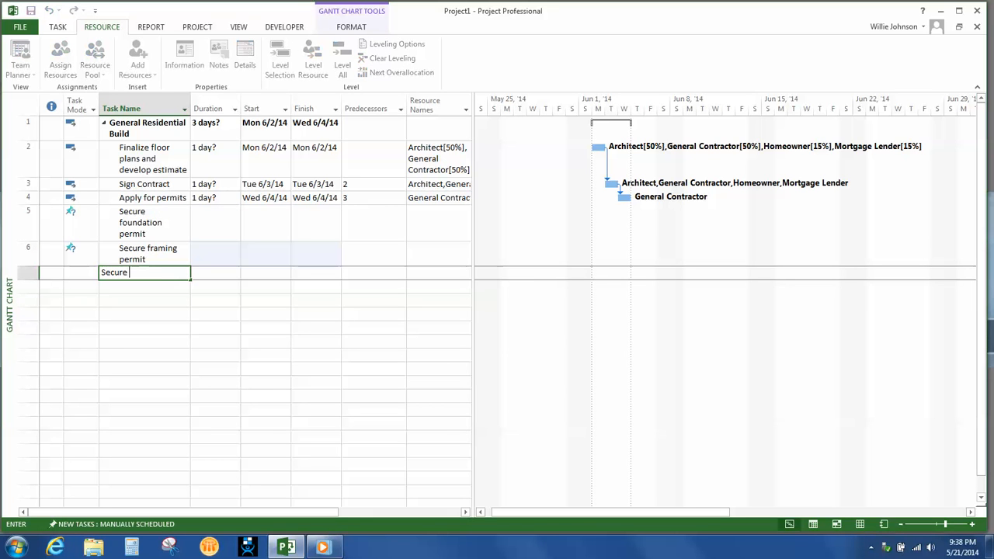
pyautogui.write('electrical permit')
pyautogui.press('Return')
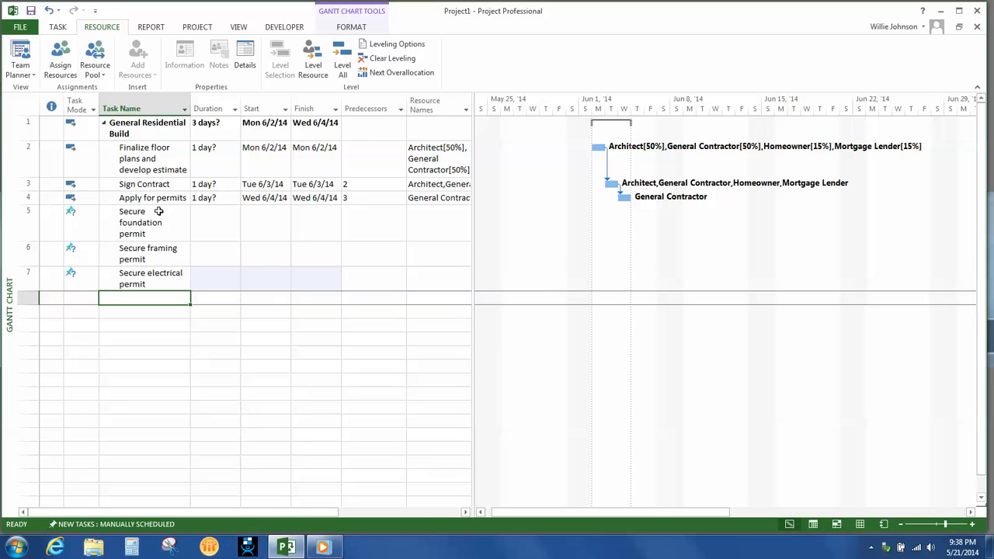
# Step: Add the tasks "Secure plumbing permit" and "Secure HVAC permit" at the end of the task list
pyautogui.write('Secure')
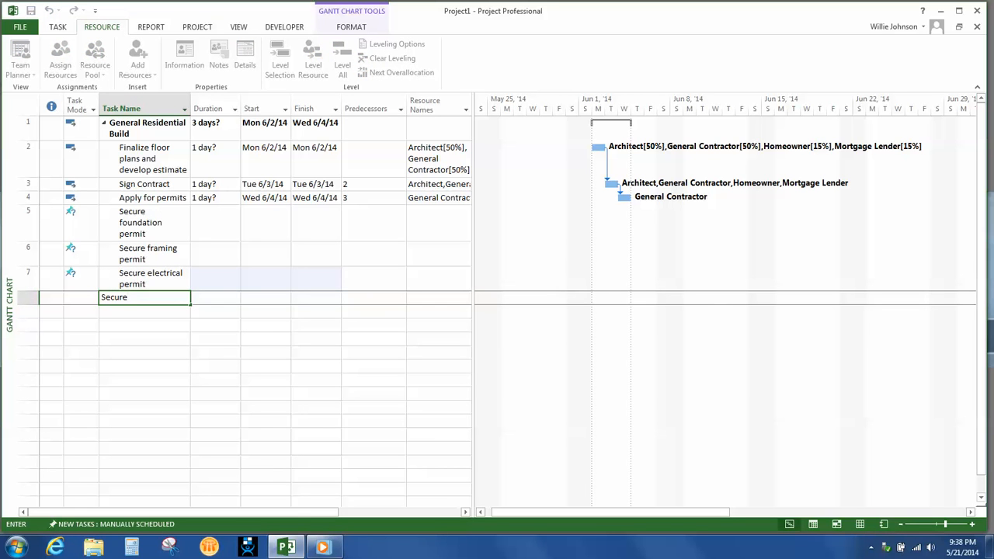
pyautogui.write(' plumbing permit')
pyautogui.press('Return')
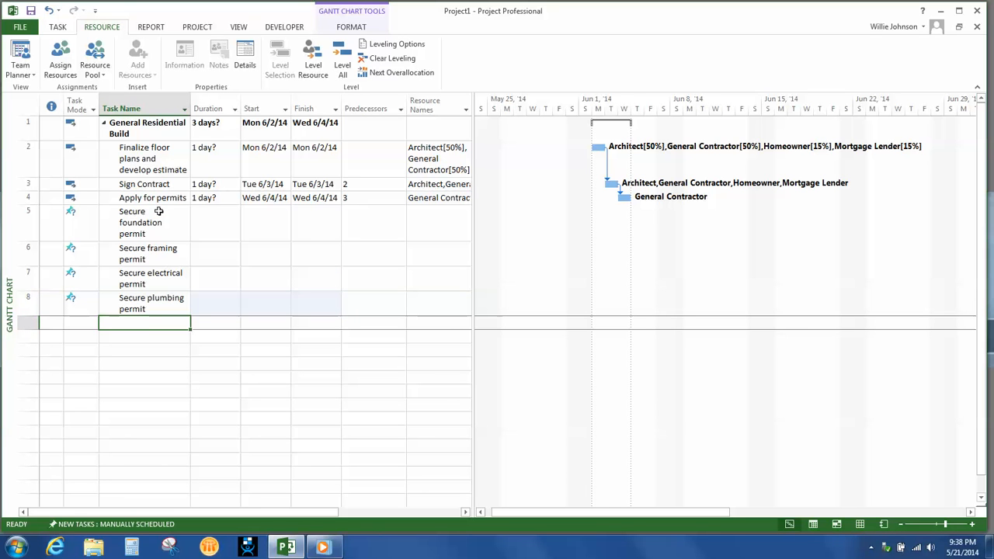
pyautogui.write('Secure HV')
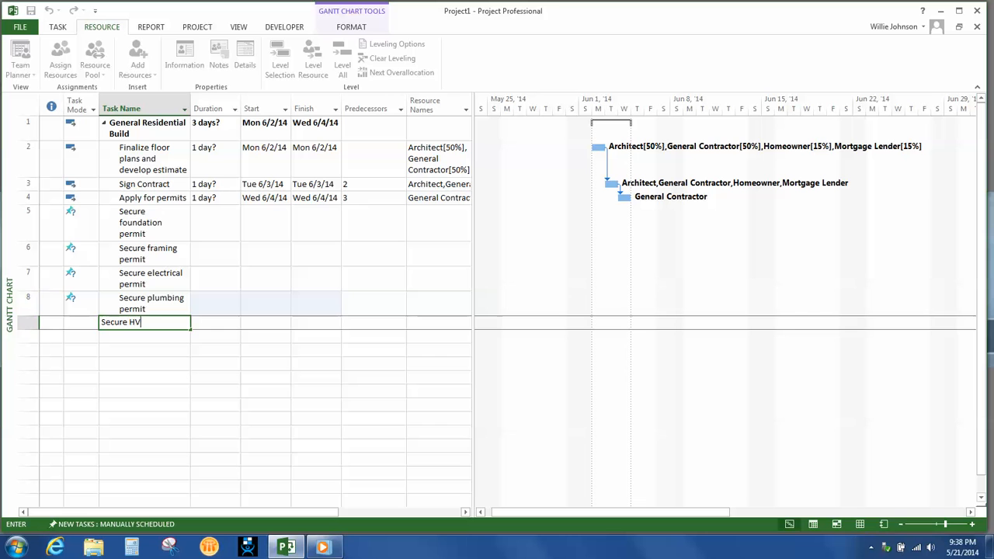
pyautogui.write('AC permit')
pyautogui.press('Return')
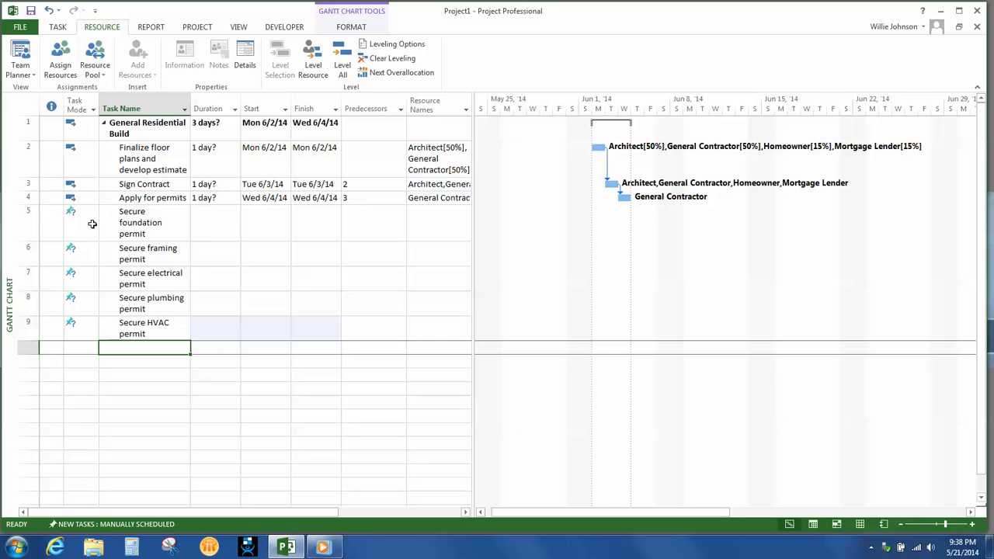
# Step: Switch the five Secure permit tasks, rows 5 to 9, to Auto Schedule
pyautogui.moveTo(70, 212)
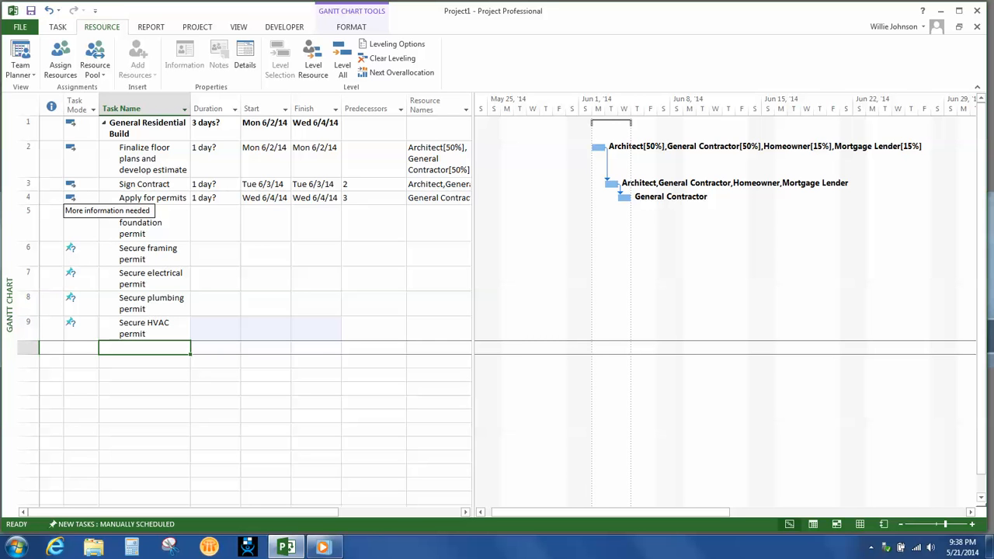
pyautogui.click(83, 225)
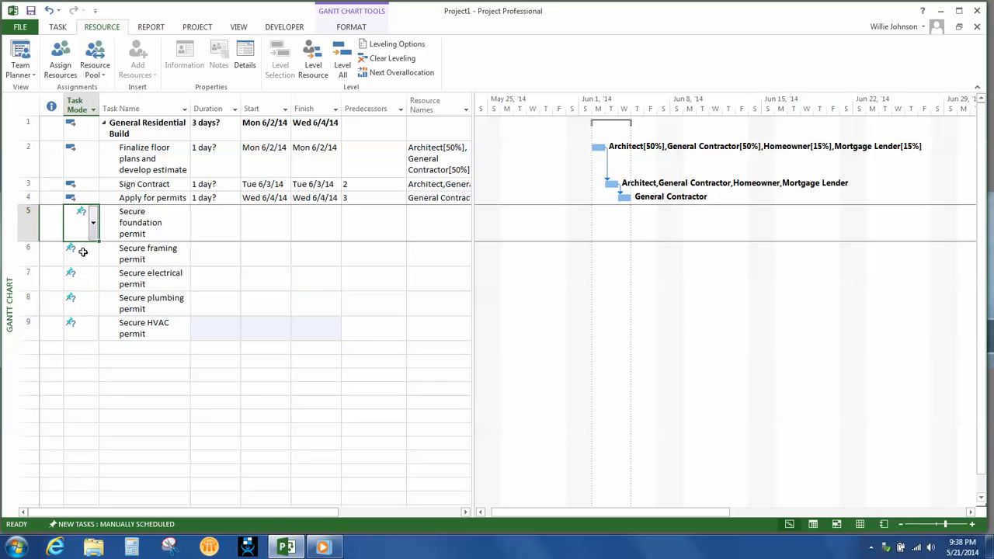
pyautogui.moveTo(83, 252); pyautogui.dragTo(89, 334)
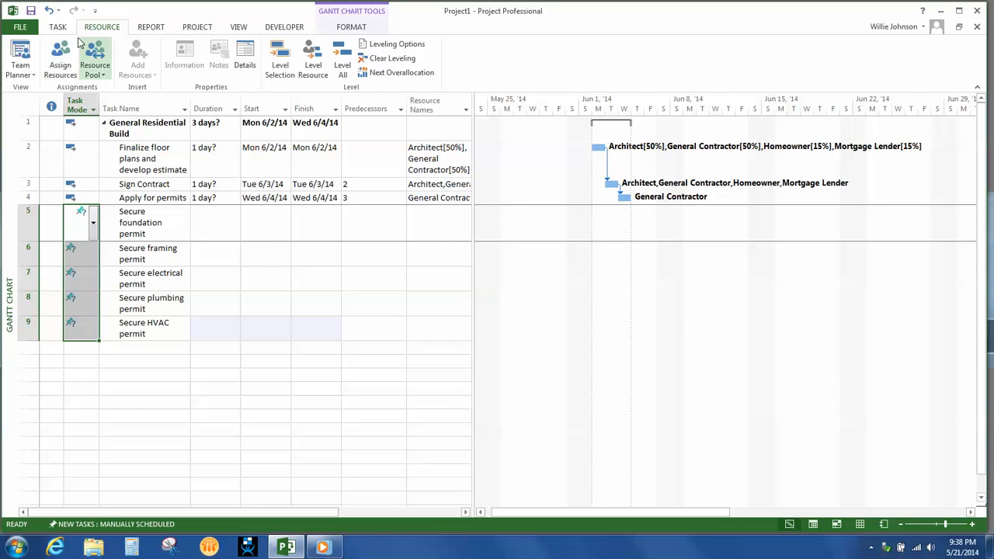
pyautogui.click(59, 27)
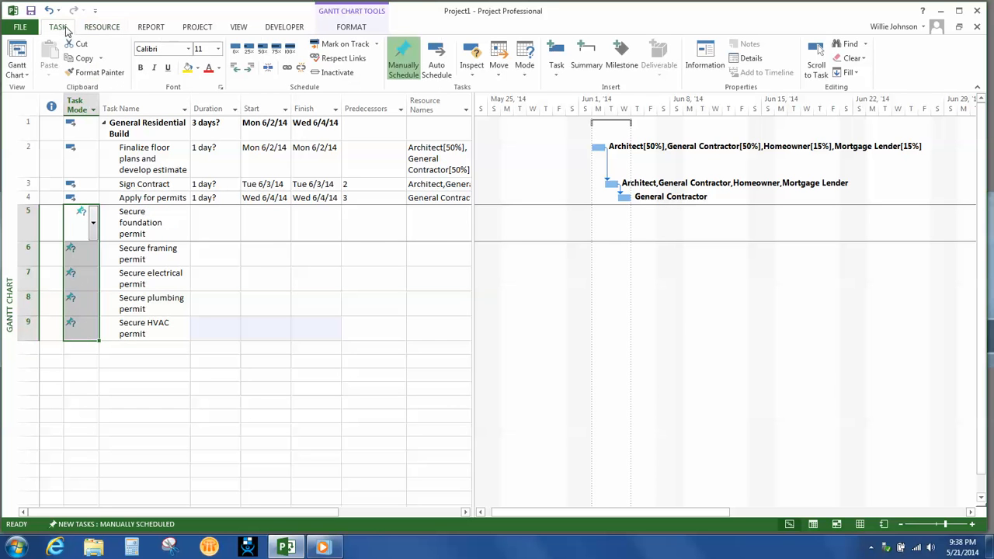
pyautogui.click(409, 68)
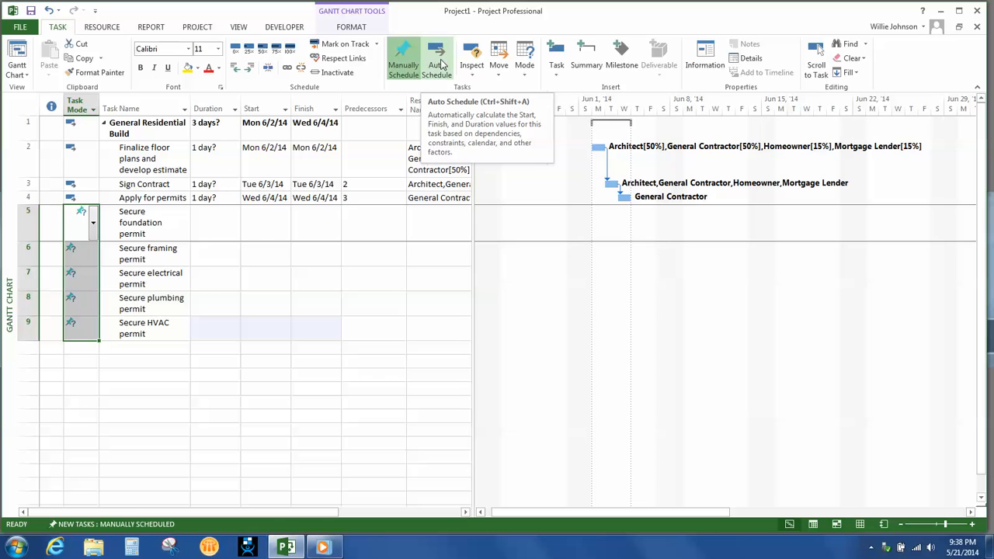
pyautogui.click(440, 64)
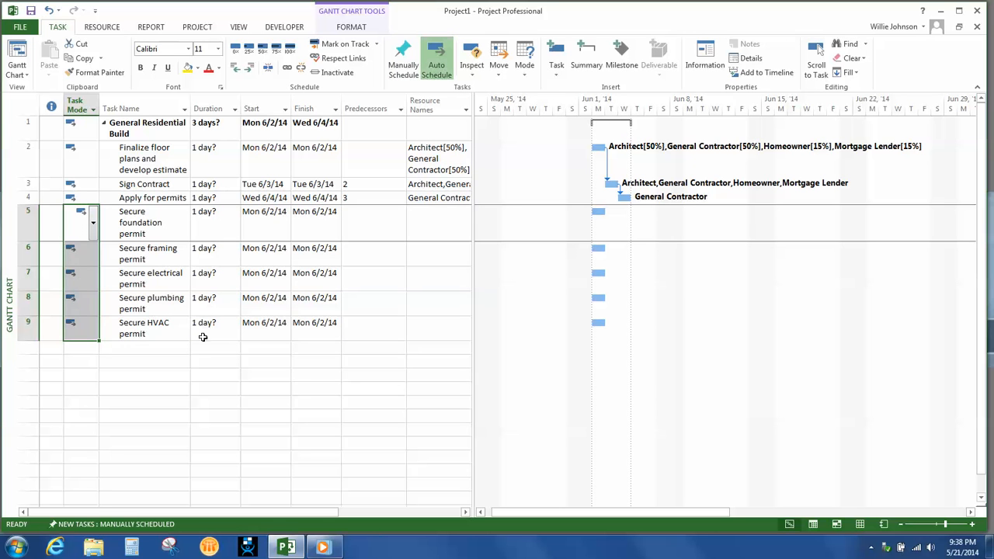
# Step: Indent the five Secure permit tasks so they become subtasks of Apply for permits
pyautogui.click(179, 350)
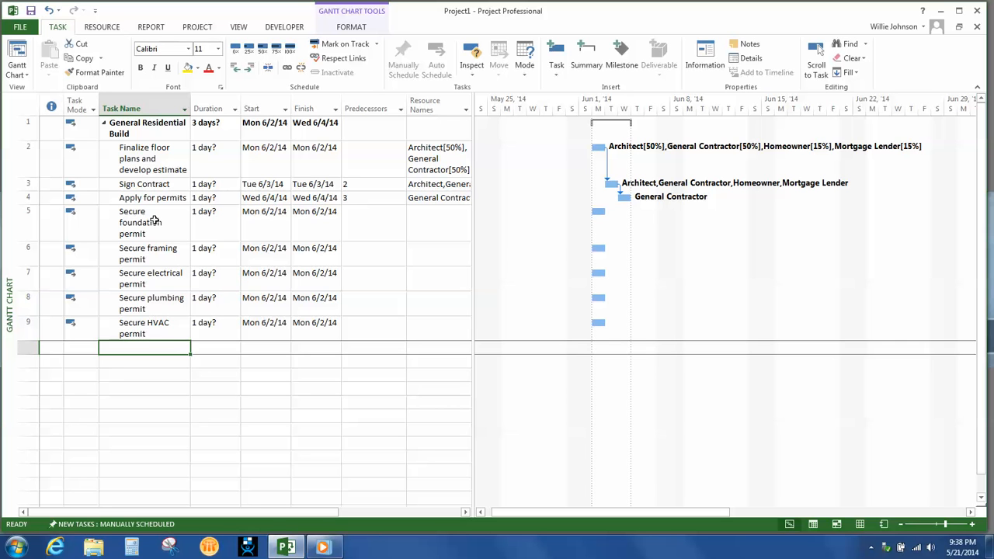
pyautogui.moveTo(155, 221); pyautogui.dragTo(147, 322)
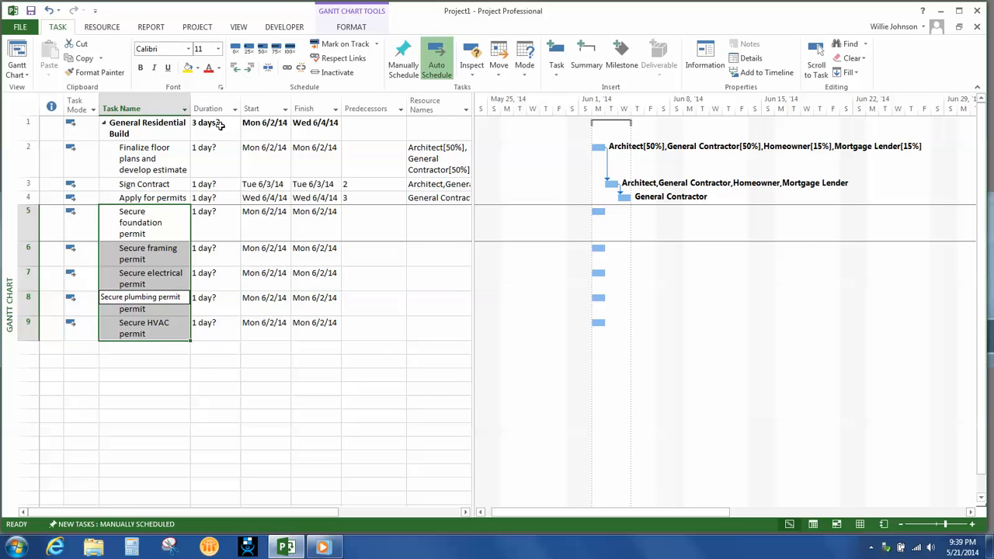
pyautogui.click(250, 70)
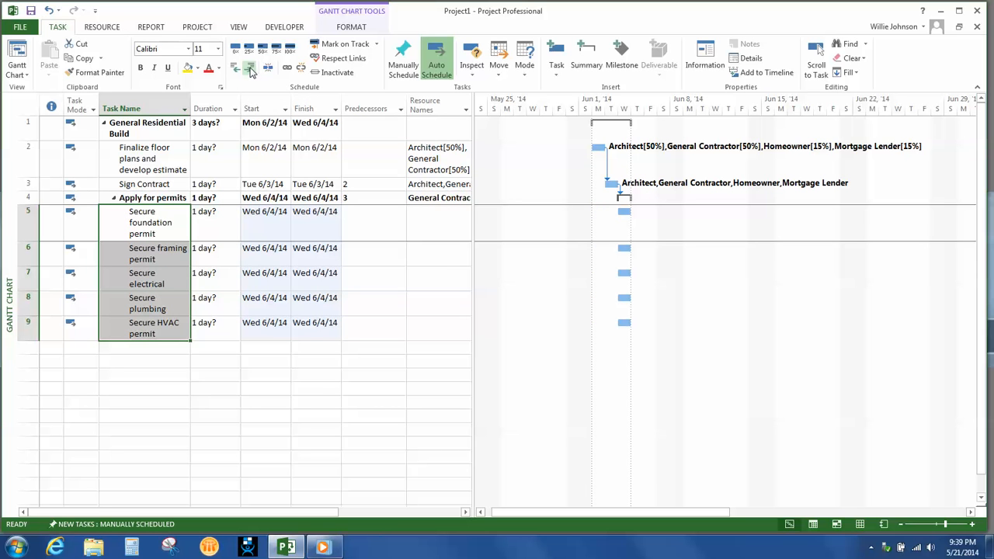
# Step: Set task 3 as the predecessor of each of the five Secure permit subtasks
pyautogui.click(361, 226)
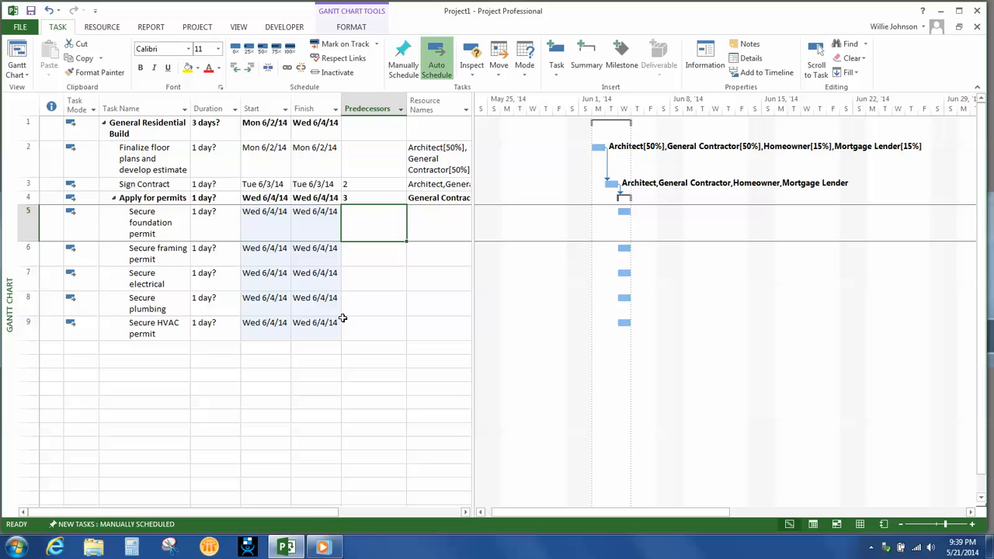
pyautogui.write('3')
pyautogui.press('Return')
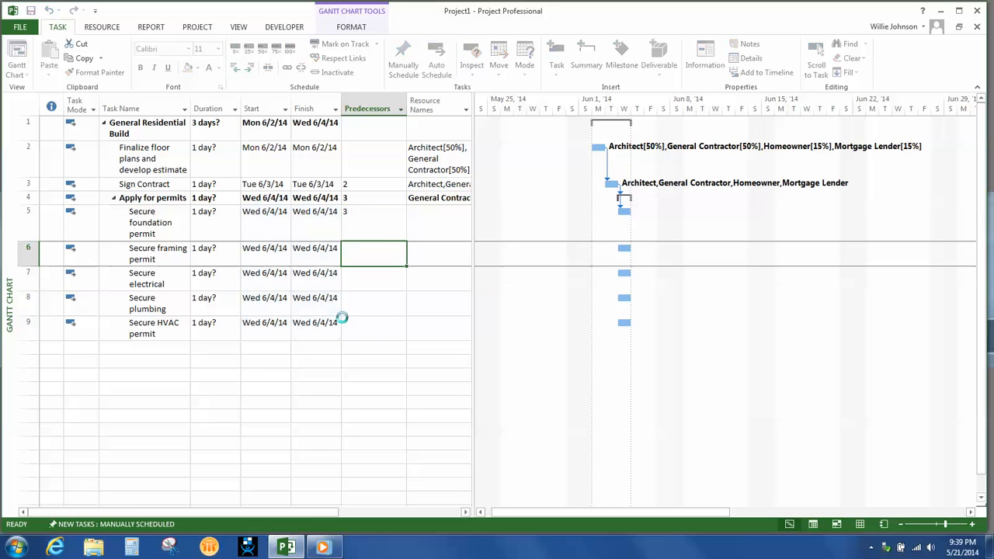
pyautogui.write('3')
pyautogui.press('Return')
pyautogui.write('3')
pyautogui.press('Return')
pyautogui.write('3')
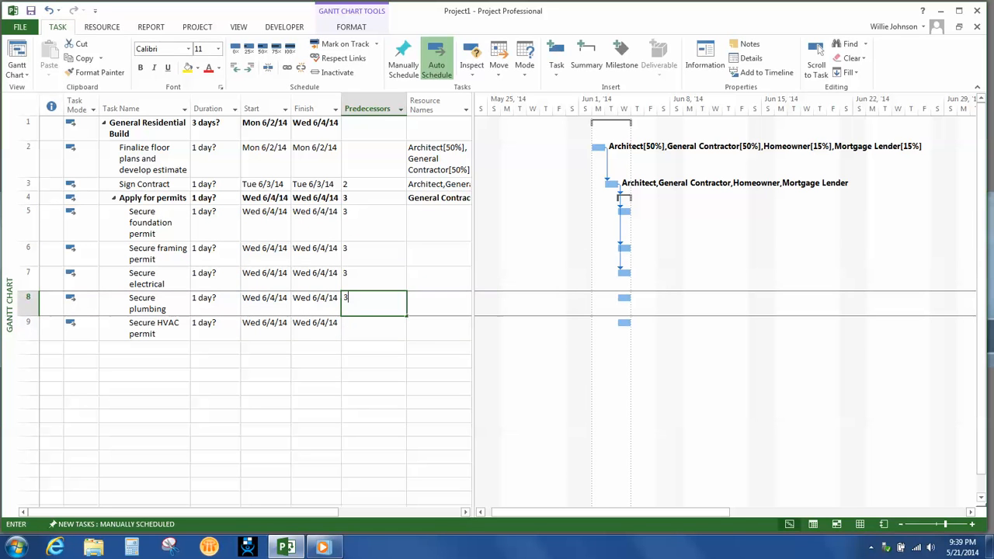
pyautogui.press('Return')
pyautogui.write('3')
pyautogui.press('Return')
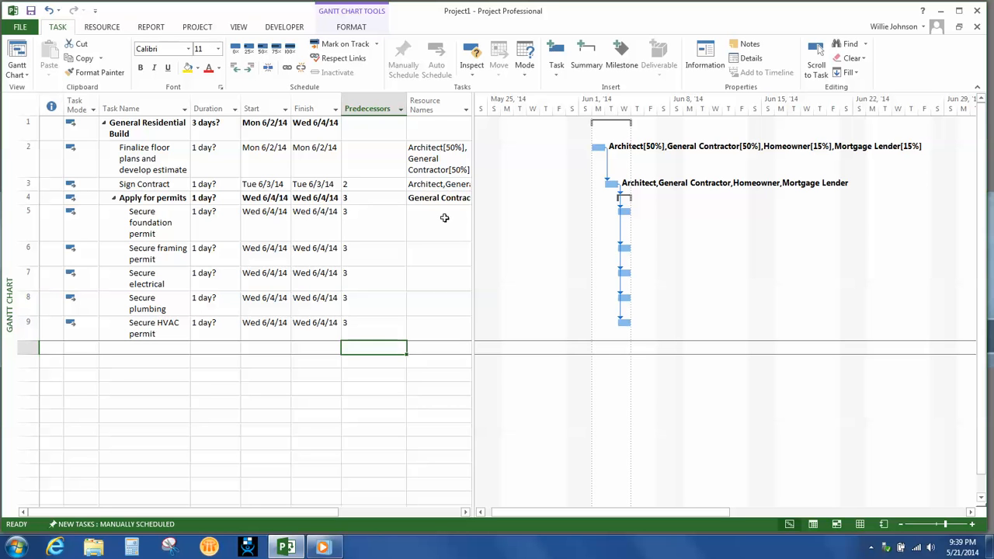
# Step: Assign the General Contractor resource to all five Secure permit subtasks at once
pyautogui.moveTo(444, 215)
pyautogui.mouseDown()
pyautogui.moveTo(442, 329)
pyautogui.moveTo(434, 322)
pyautogui.mouseUp()
pyautogui.click(115, 27)
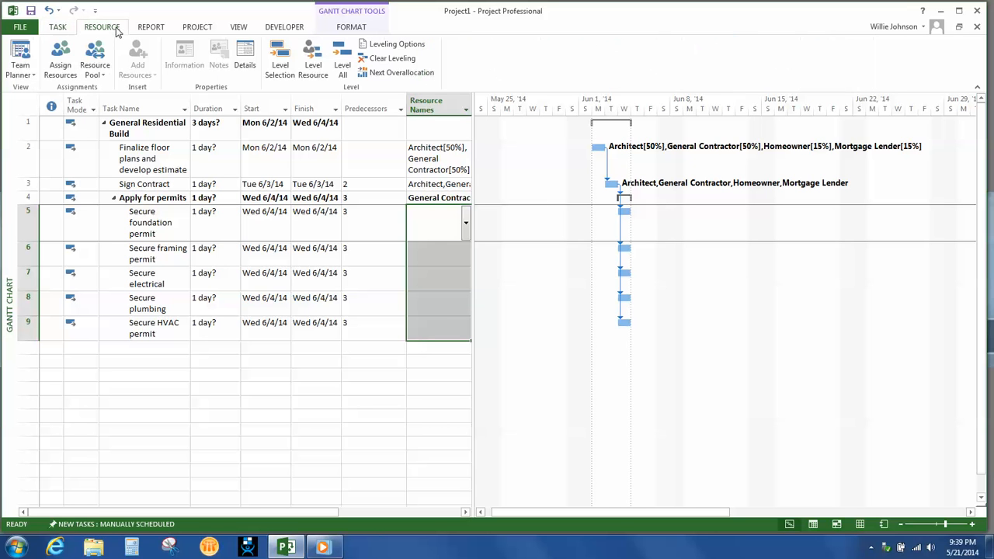
pyautogui.click(68, 52)
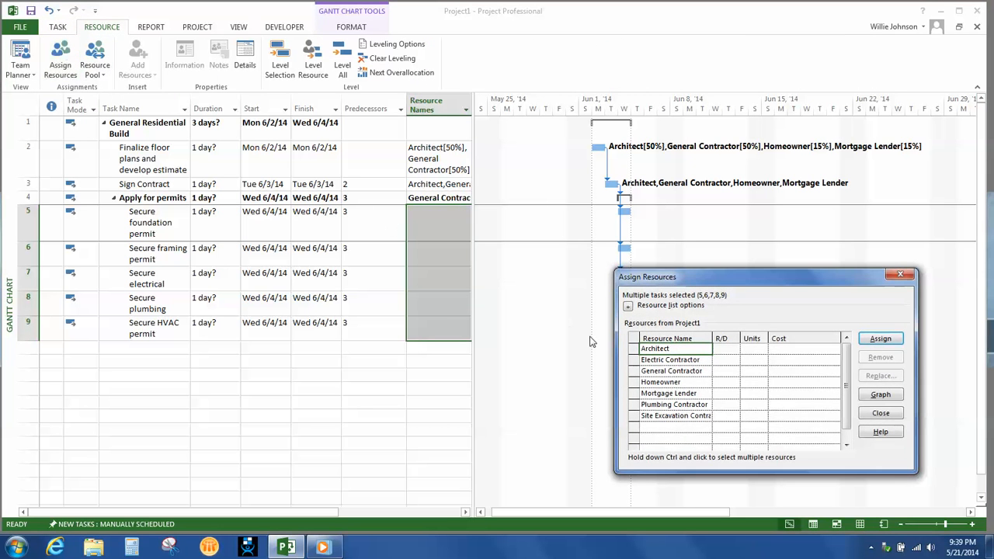
pyautogui.moveTo(682, 276); pyautogui.dragTo(364, 252)
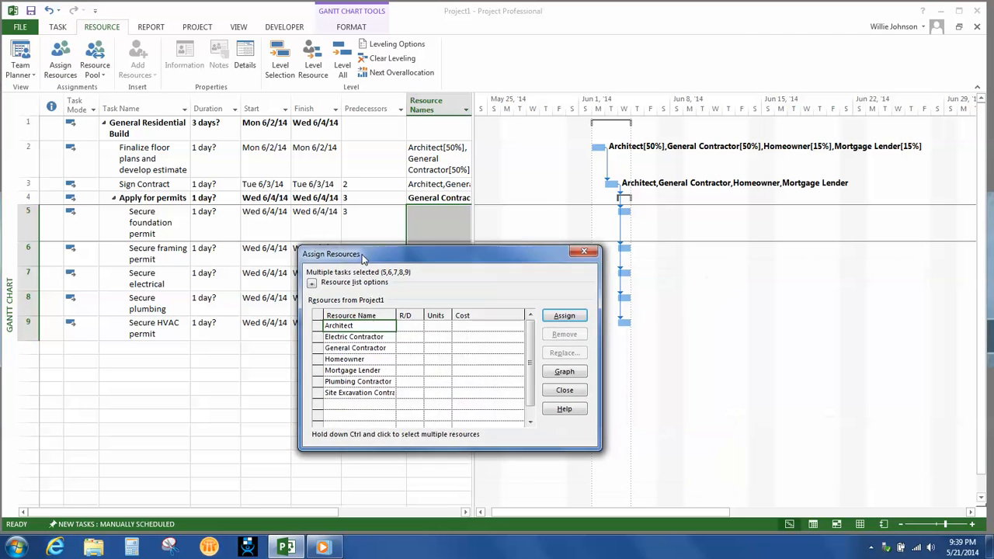
pyautogui.click(322, 347)
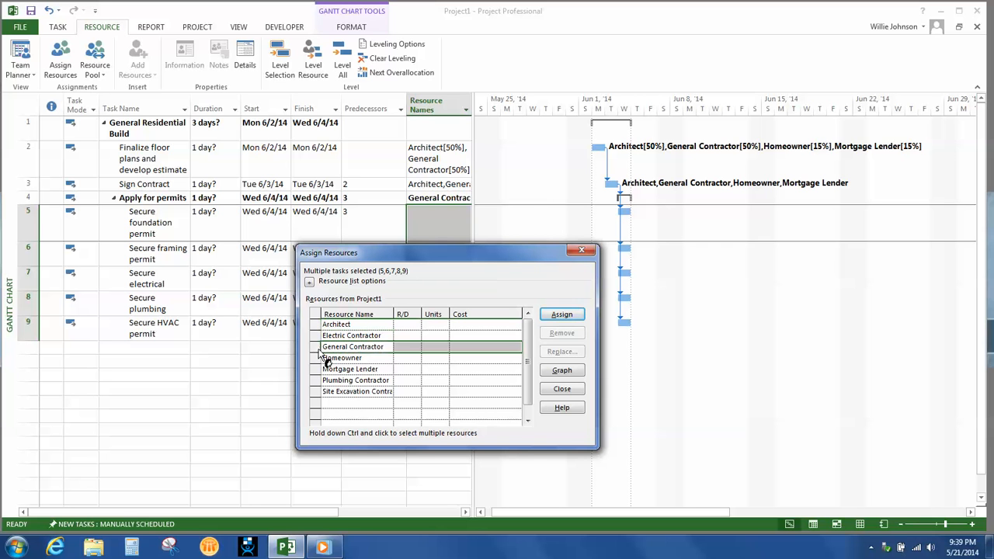
pyautogui.click(560, 317)
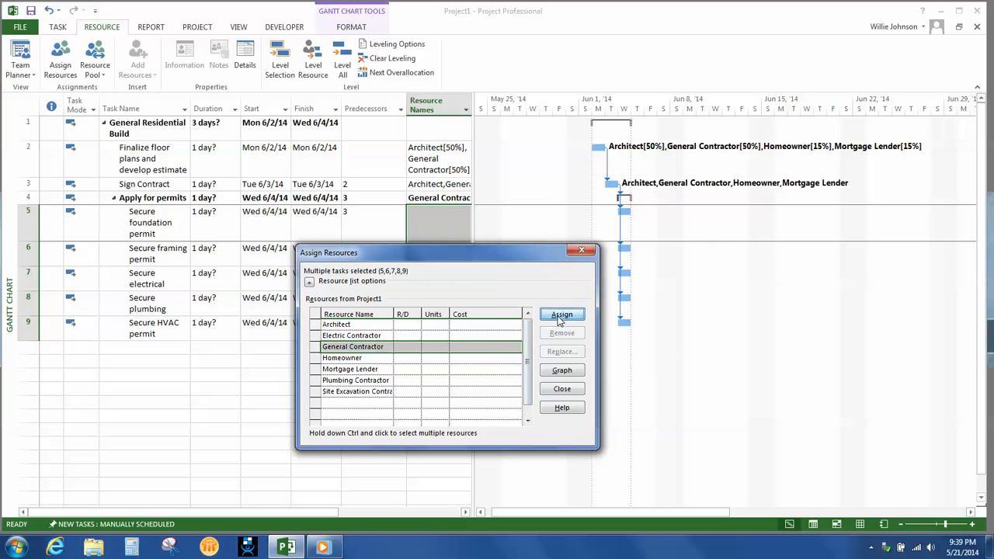
pyautogui.click(562, 390)
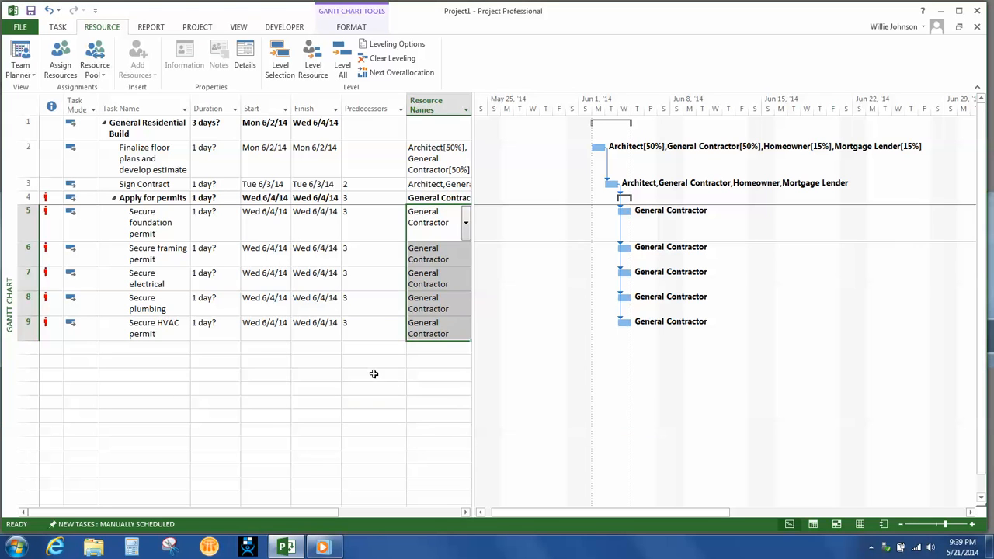
pyautogui.click(375, 375)
pyautogui.click(163, 346)
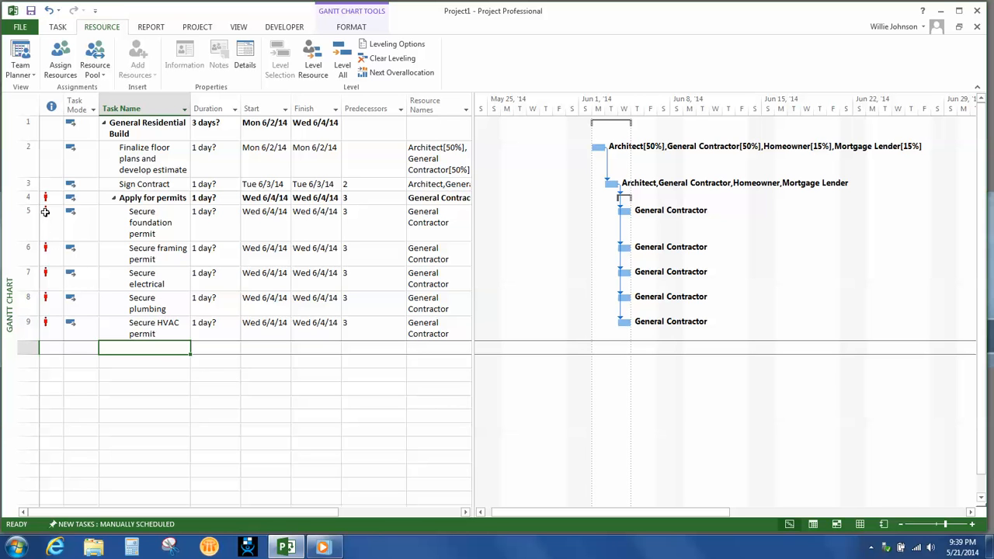
# Step: Set the duration of each of the five Secure permit subtasks, rows 5 to 9, to 0 days
pyautogui.moveTo(45, 211)
pyautogui.click(224, 230)
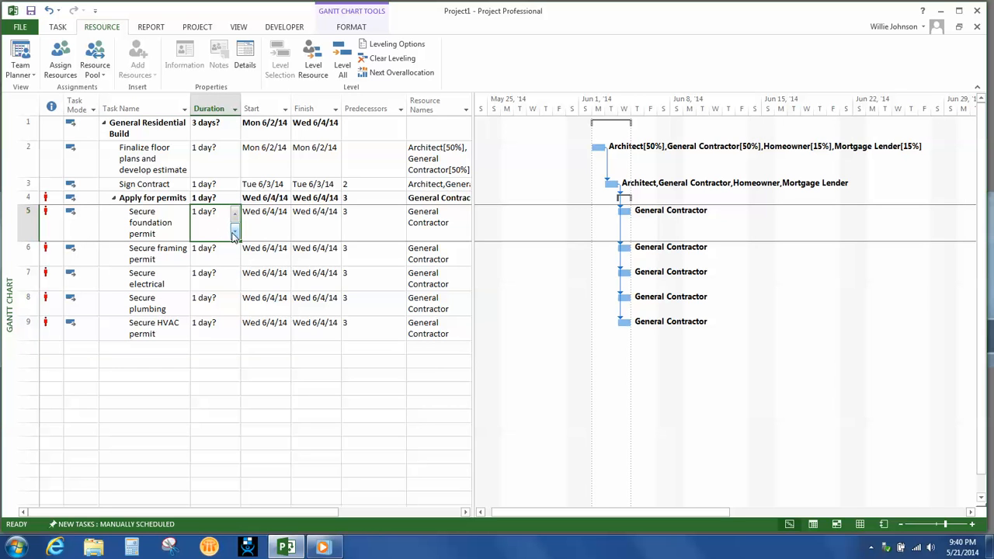
pyautogui.click(234, 230)
pyautogui.click(224, 257)
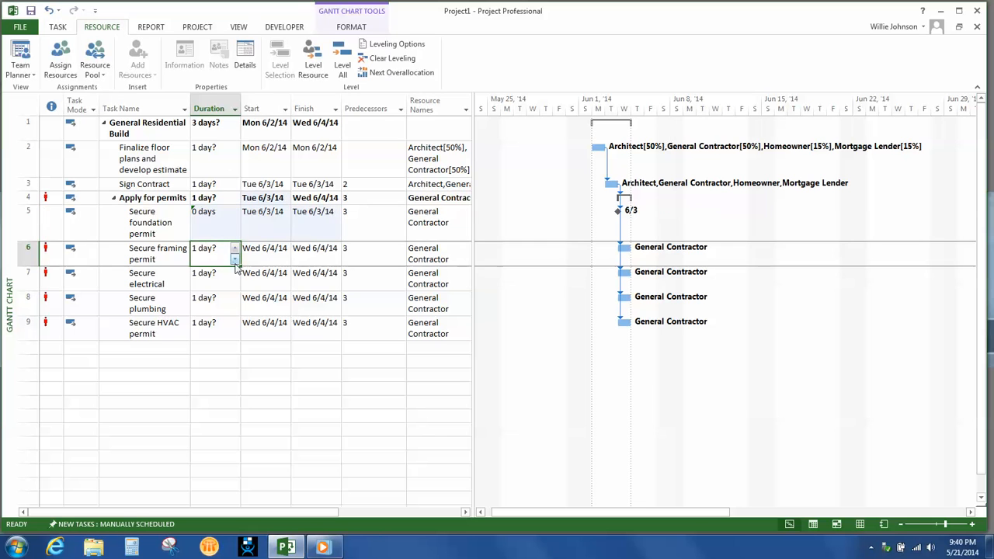
pyautogui.click(235, 262)
pyautogui.click(226, 278)
pyautogui.click(235, 283)
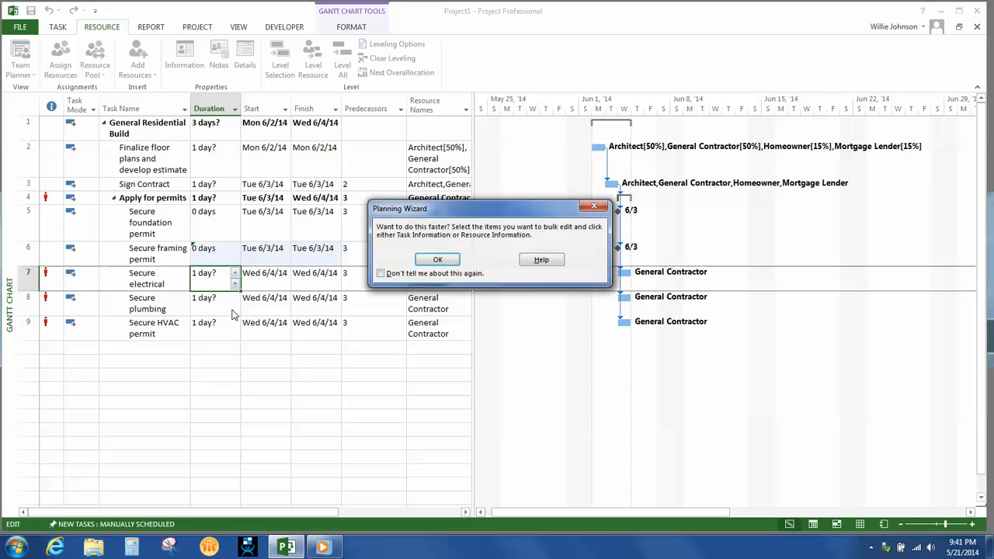
pyautogui.click(437, 259)
pyautogui.click(235, 305)
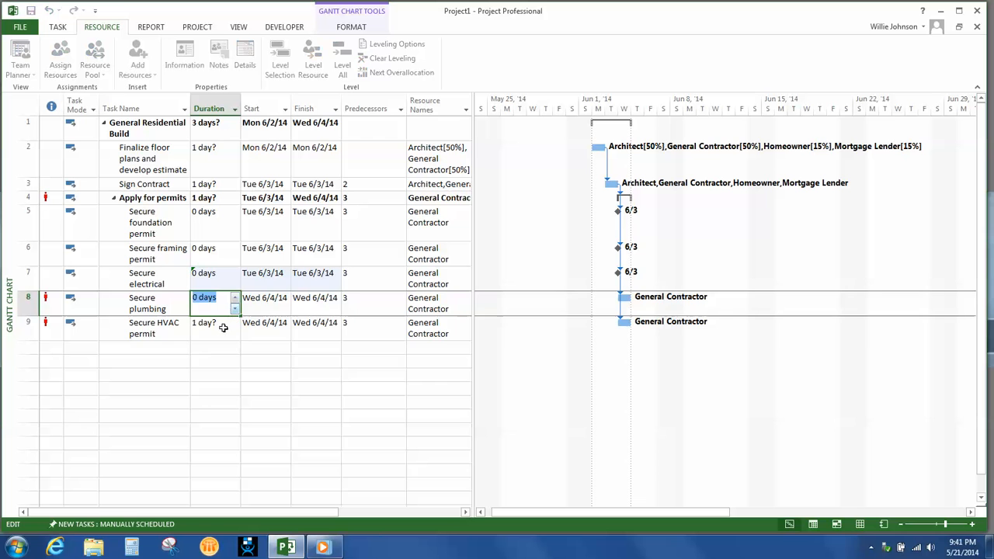
pyautogui.click(225, 327)
pyautogui.click(235, 335)
pyautogui.click(223, 351)
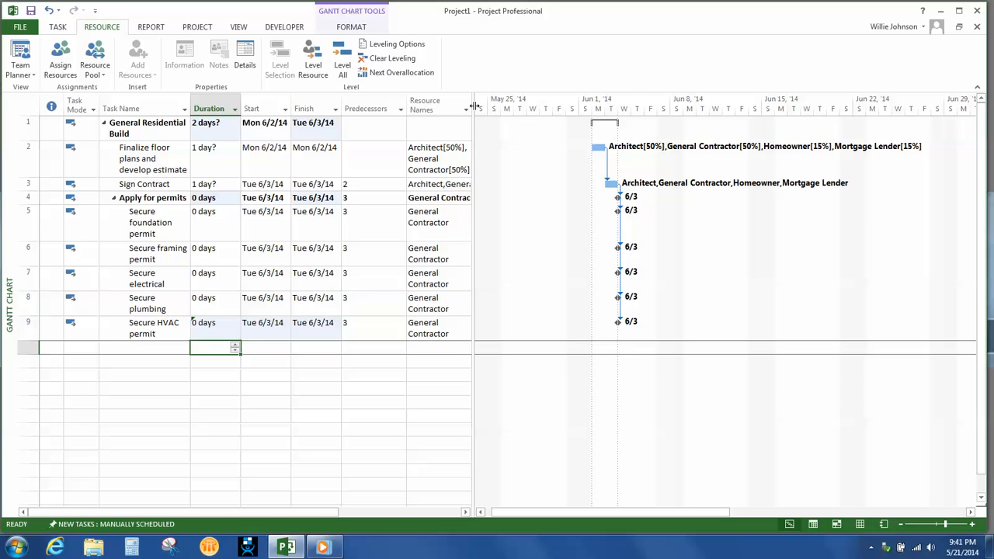
# Step: Widen the task table and add a % Complete column after Resource Names
pyautogui.moveTo(474, 107); pyautogui.dragTo(581, 110)
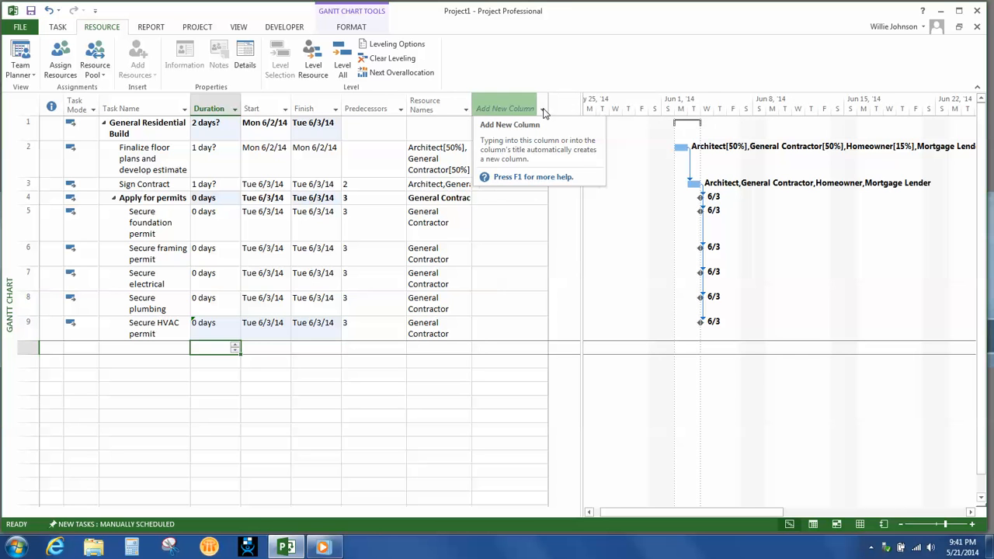
pyautogui.click(544, 111)
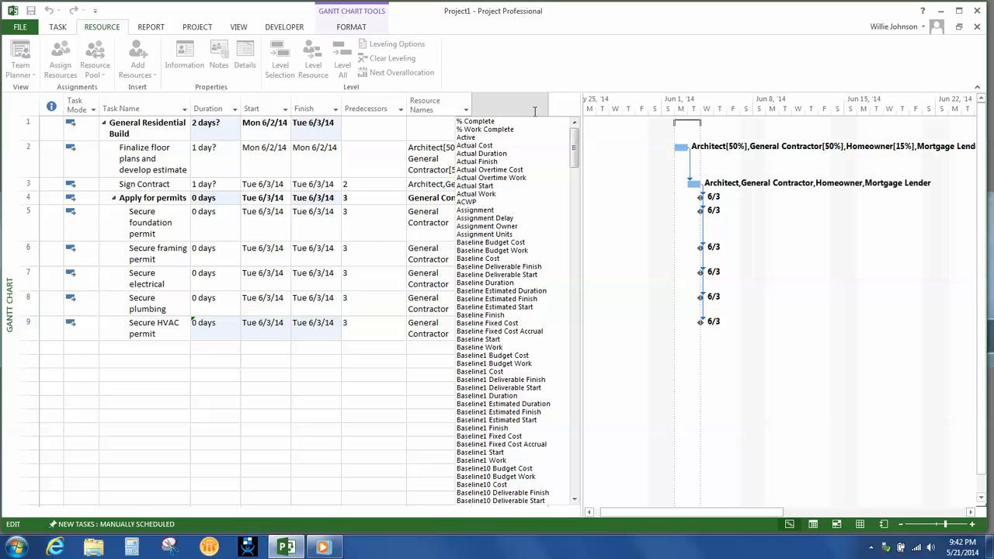
pyautogui.click(485, 122)
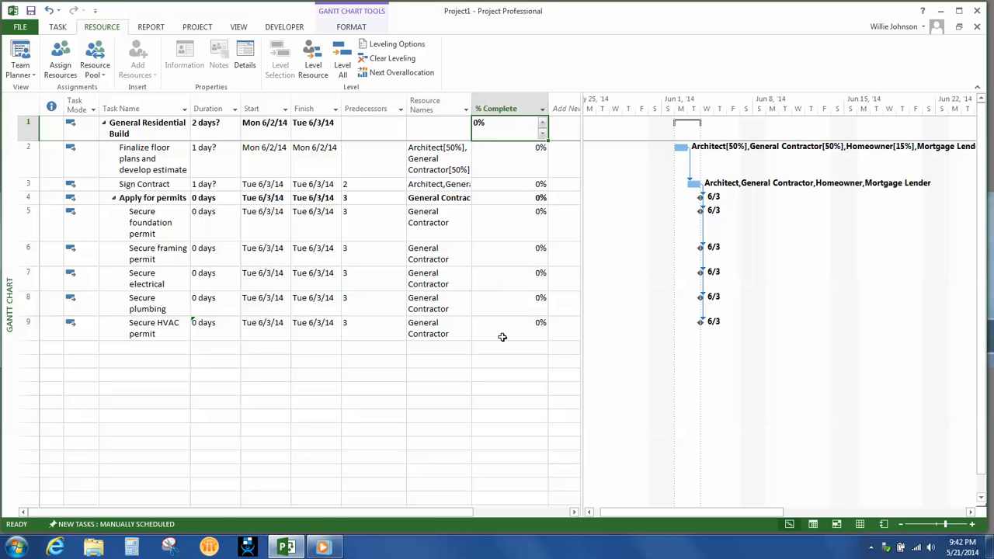
# Step: Set Finalize floor plans and develop estimate and Sign Contract to 100% complete
pyautogui.click(507, 159)
pyautogui.write('100')
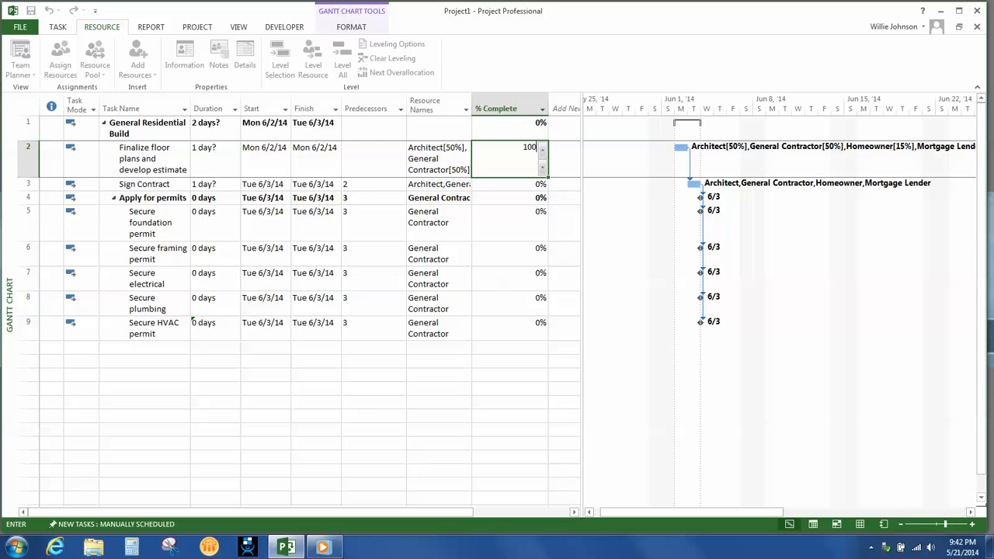
pyautogui.press('Return')
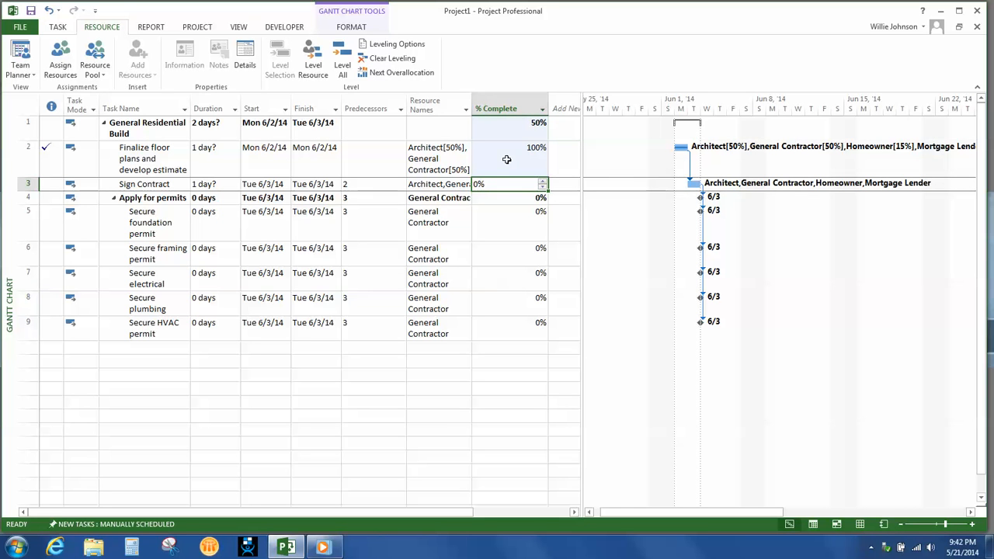
pyautogui.write('100')
pyautogui.press('Return')
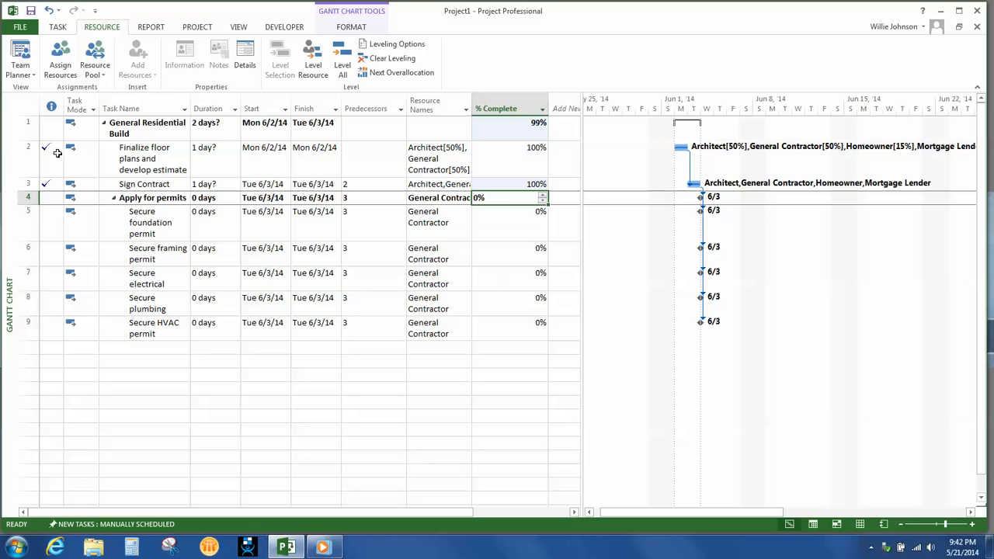
pyautogui.moveTo(47, 147)
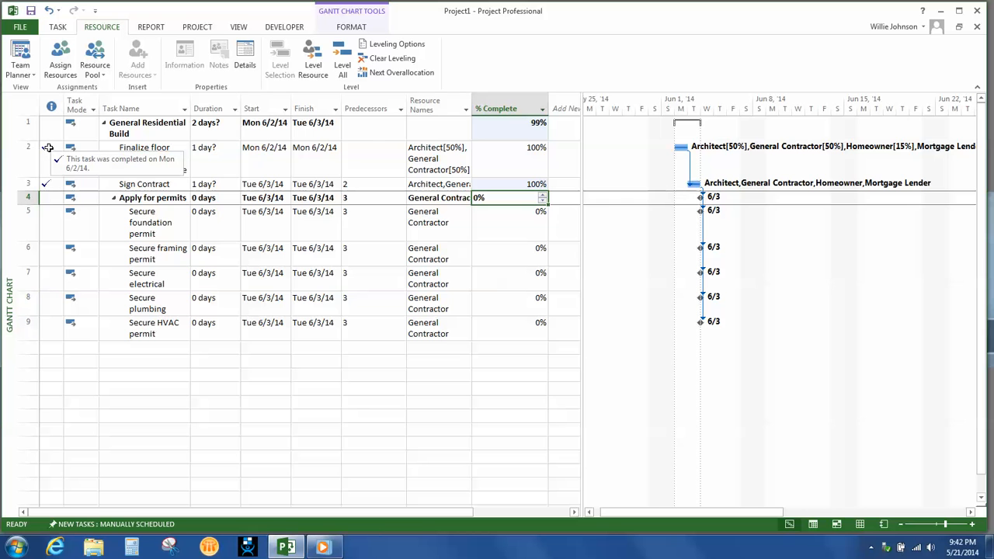
pyautogui.moveTo(47, 187)
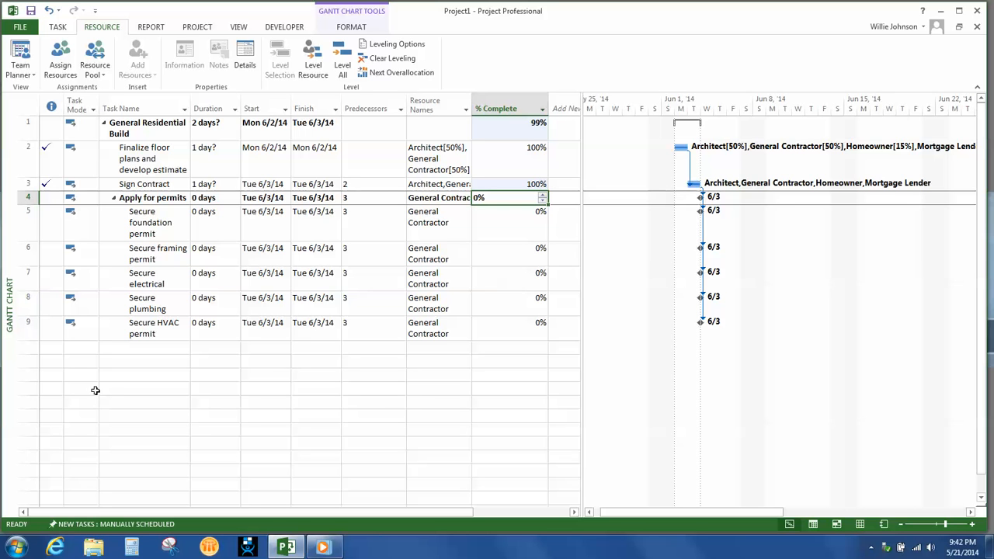
pyautogui.click(80, 347)
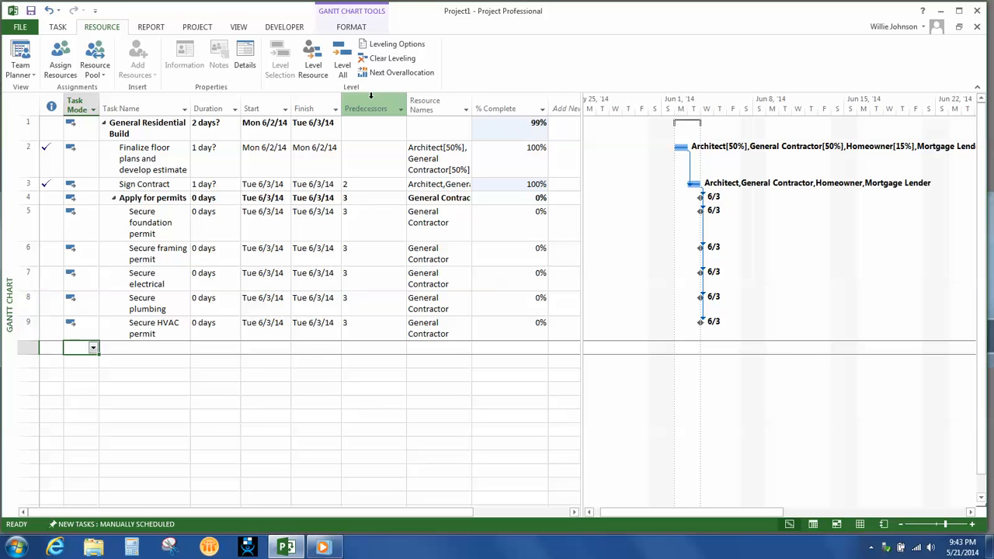
# Step: Display the resources' workload in the Resource Usage view and in the Resource Overview report
pyautogui.click(239, 28)
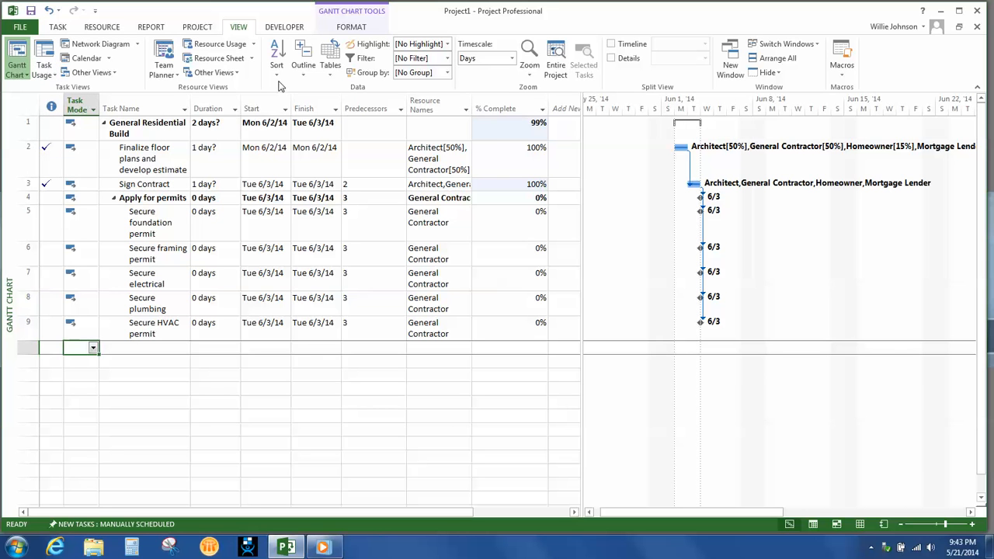
pyautogui.click(221, 45)
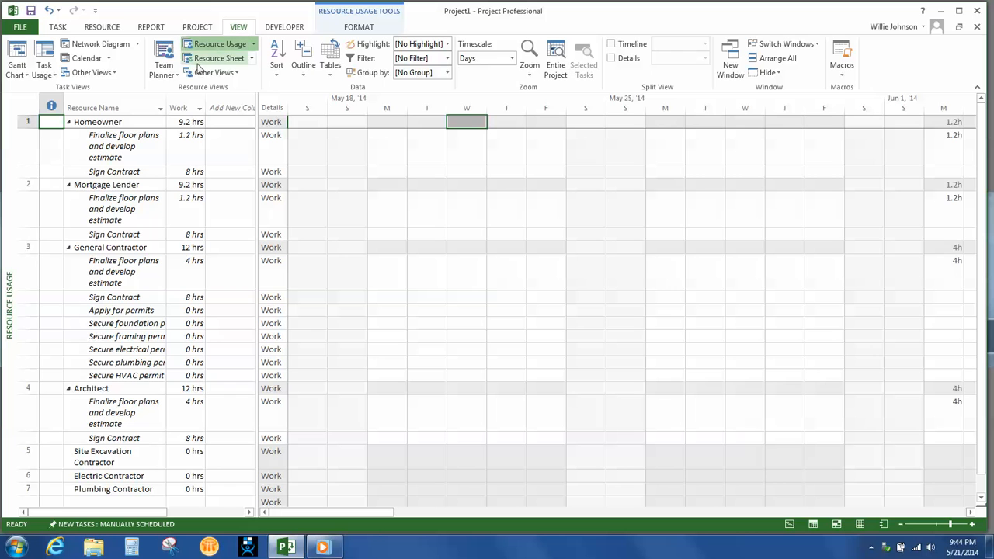
pyautogui.click(150, 27)
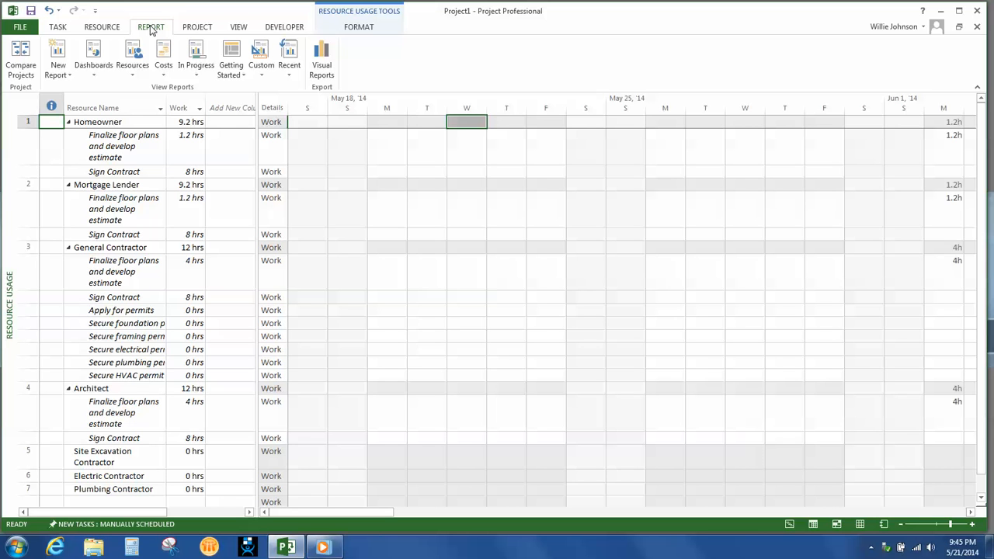
pyautogui.click(139, 77)
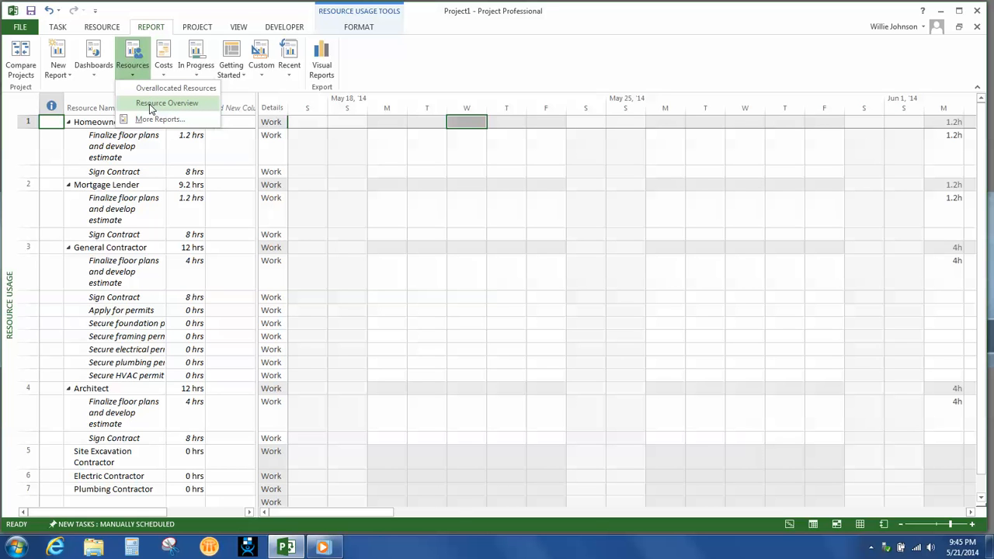
pyautogui.click(152, 105)
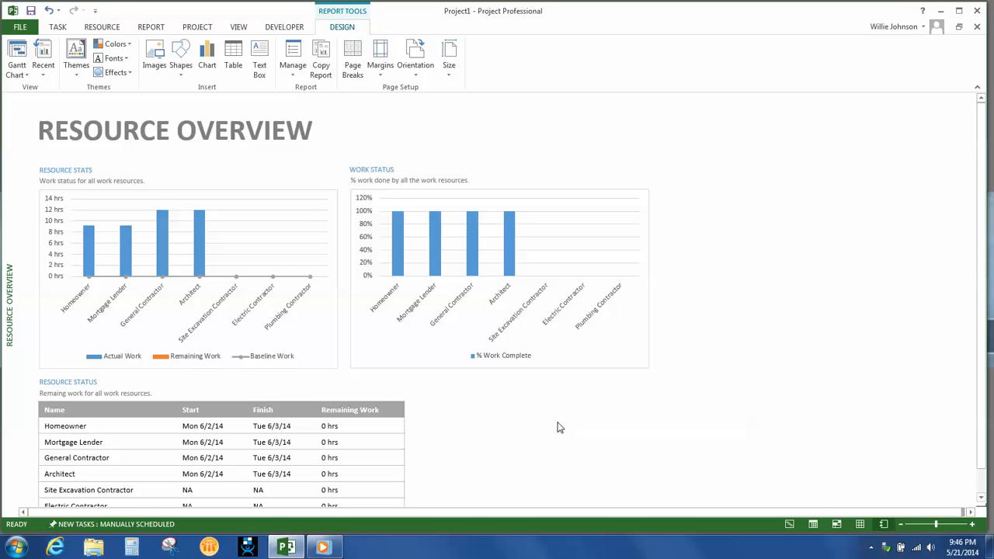
# Step: Return to the Gantt Chart and open the Resource Cost Overview report
pyautogui.click(240, 31)
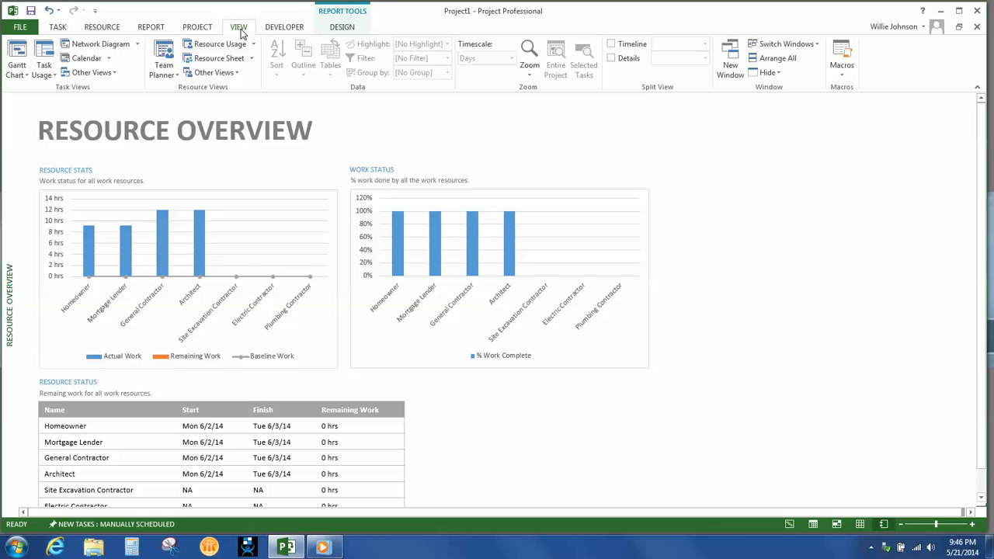
pyautogui.click(18, 52)
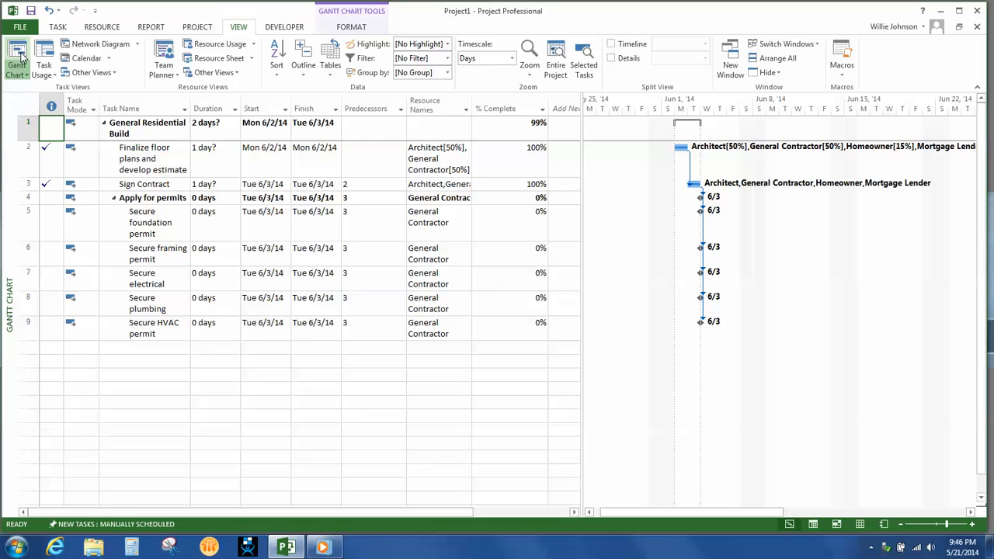
pyautogui.click(151, 27)
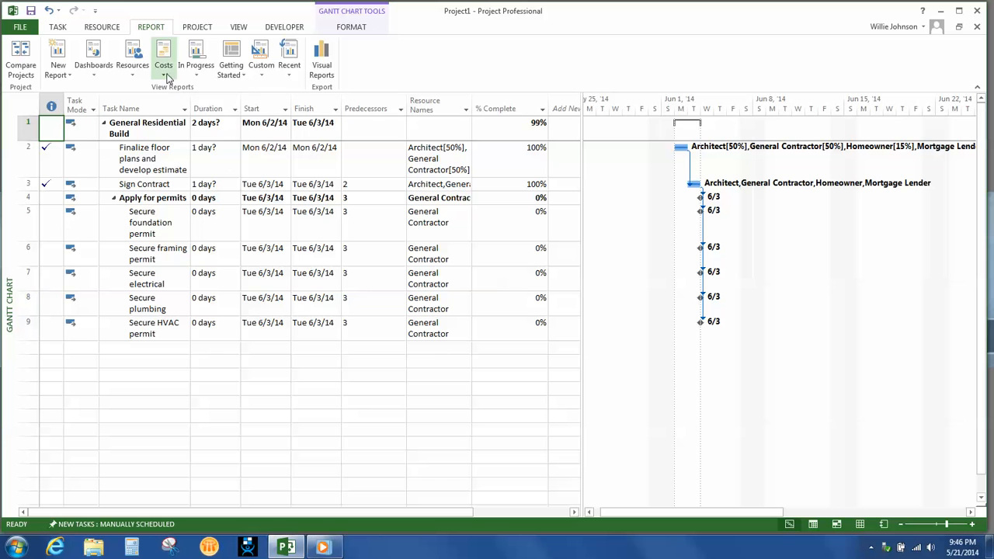
pyautogui.click(166, 78)
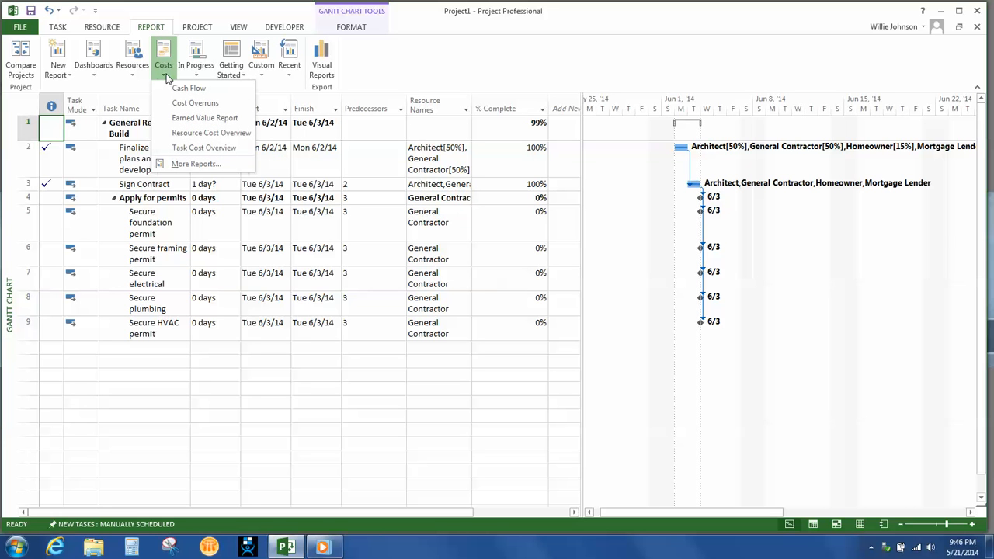
pyautogui.click(177, 134)
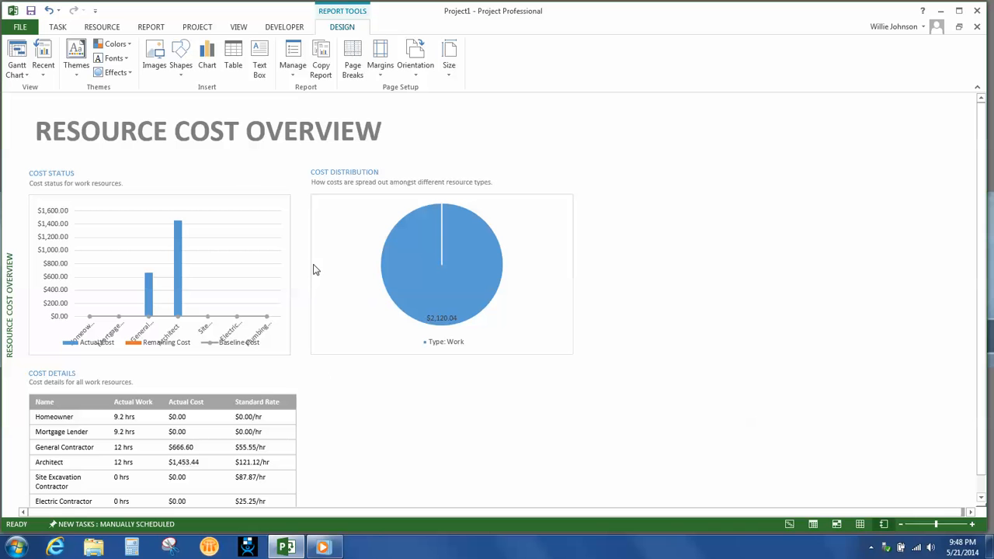
# Step: Open the Task Cost Overview report and go back to the Gantt Chart view
pyautogui.click(159, 30)
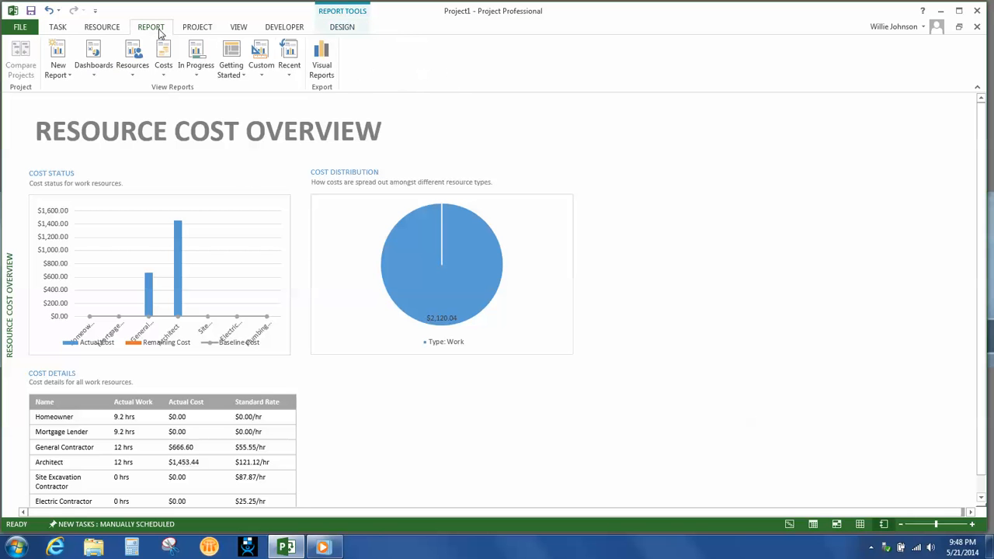
pyautogui.click(165, 73)
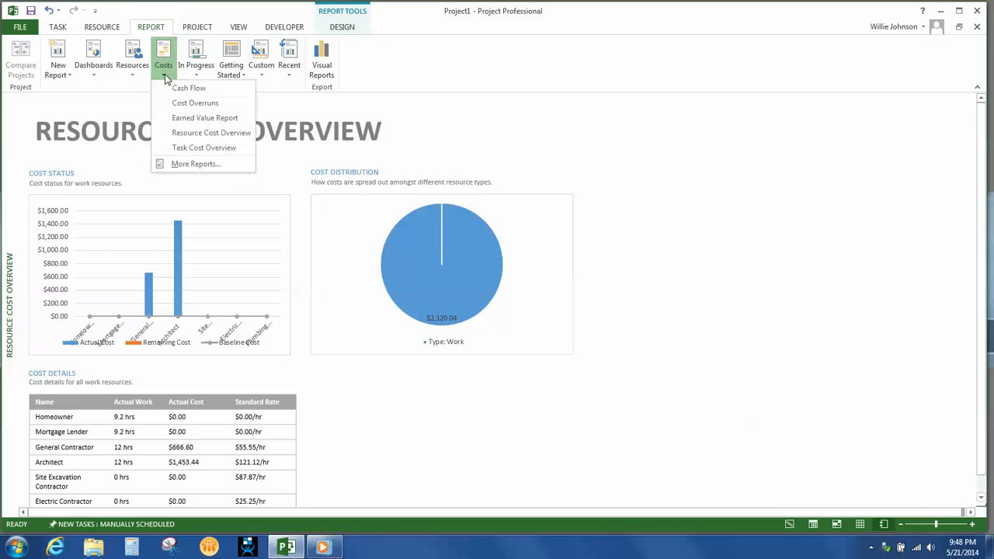
pyautogui.click(184, 146)
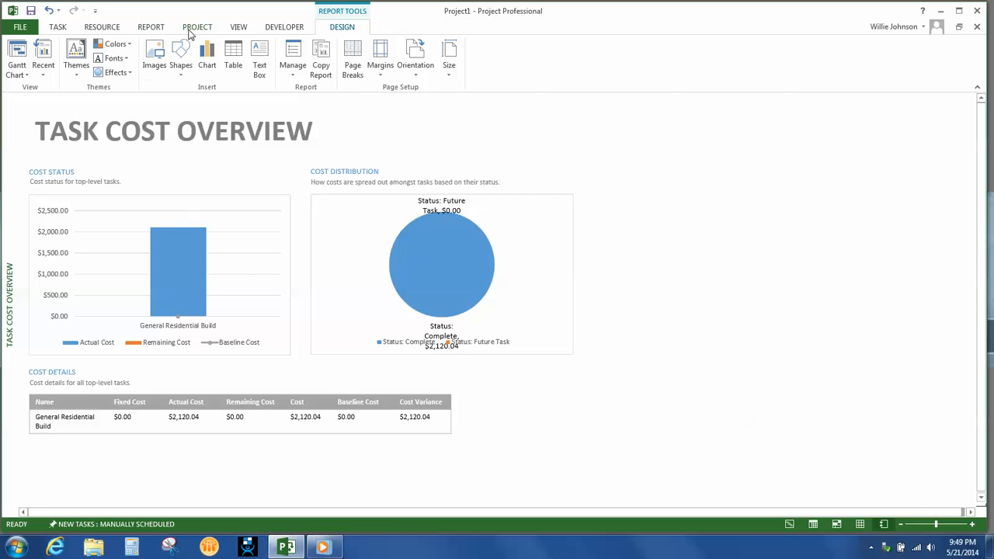
pyautogui.click(233, 29)
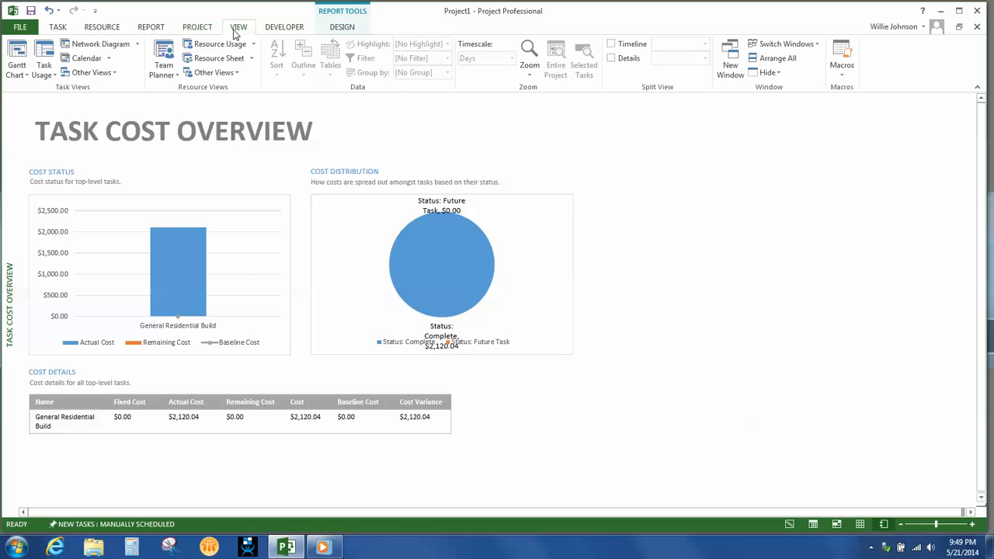
pyautogui.click(18, 54)
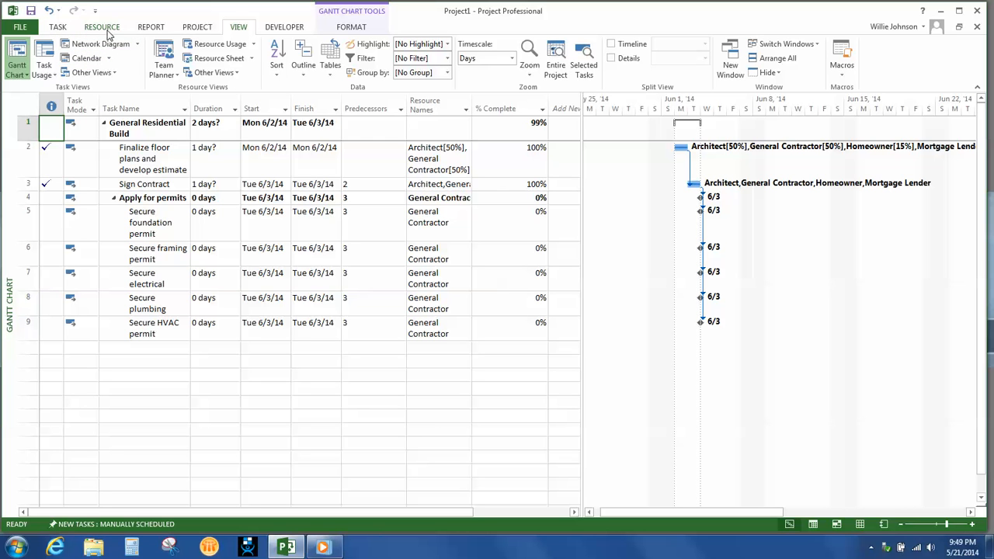
pyautogui.click(58, 27)
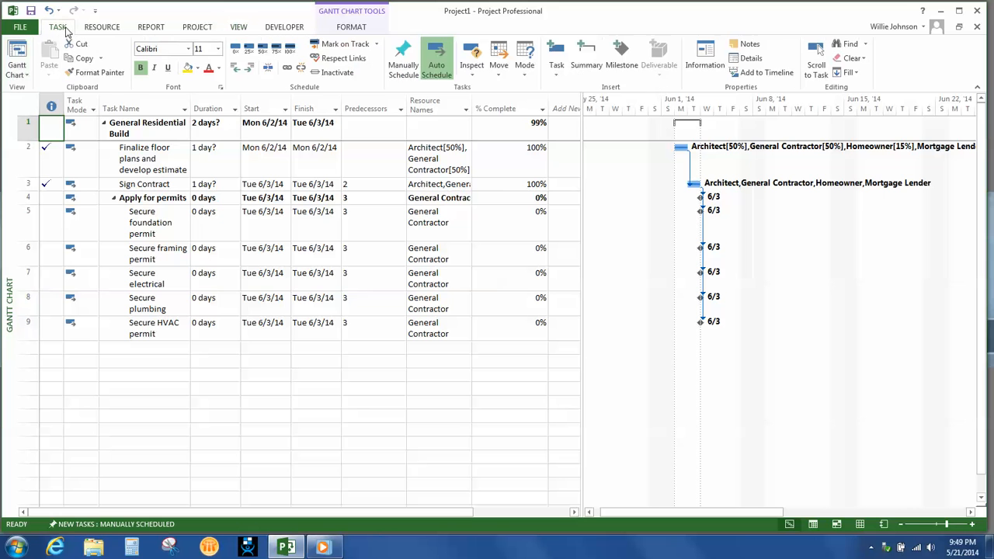
pyautogui.click(107, 29)
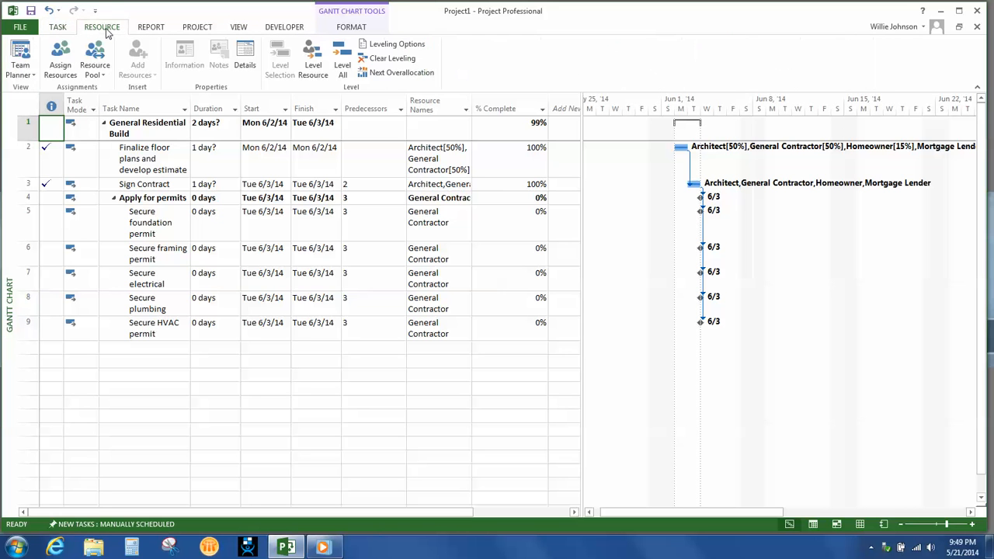
pyautogui.click(149, 29)
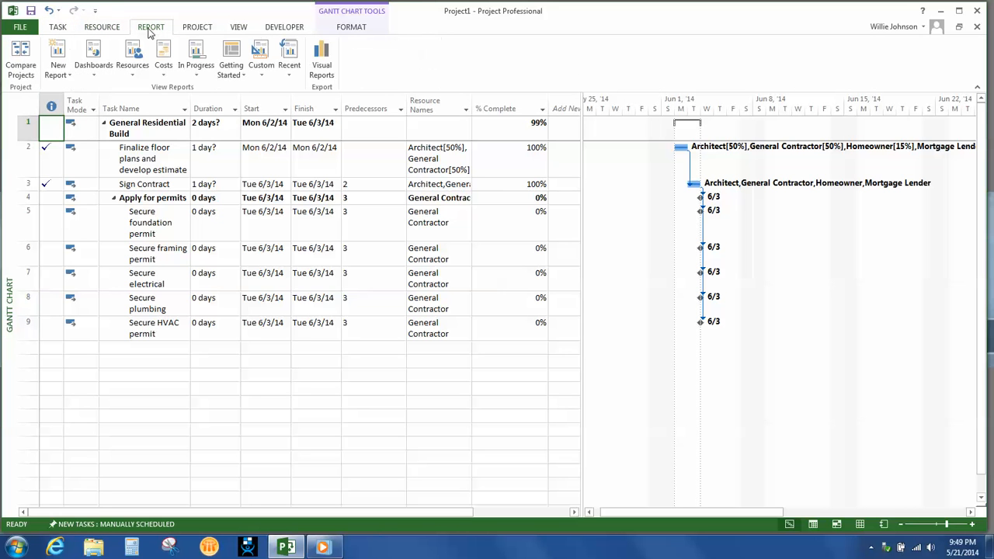
pyautogui.click(190, 29)
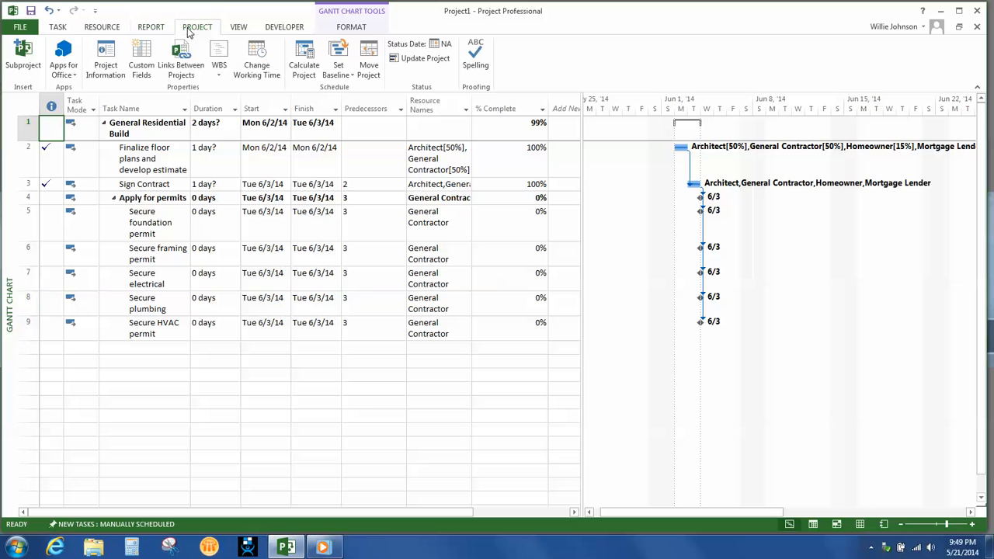
pyautogui.click(238, 29)
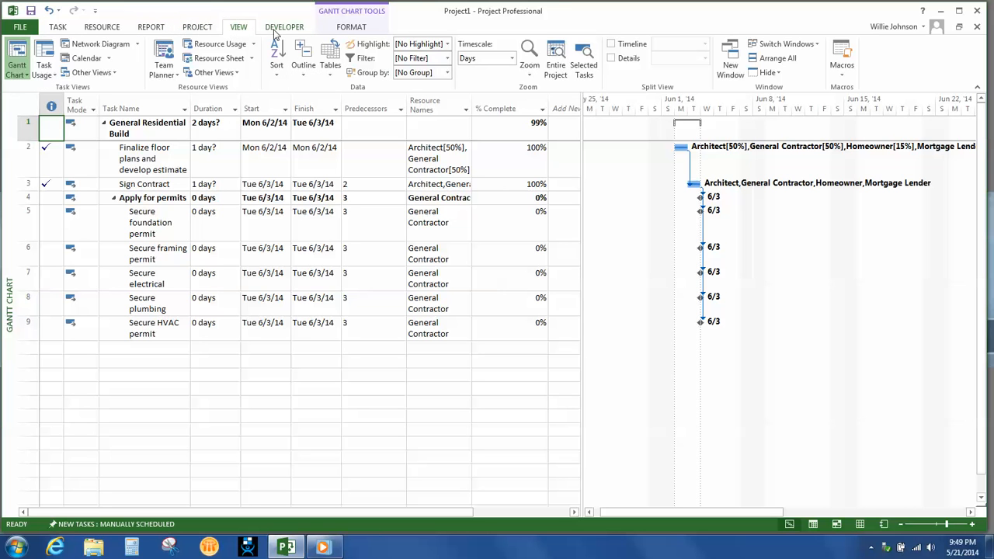
pyautogui.click(275, 31)
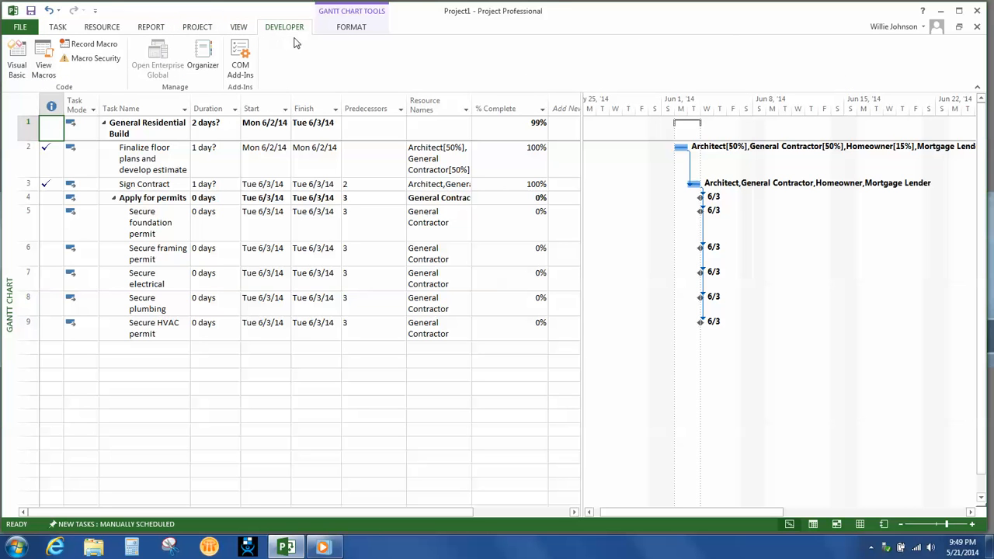